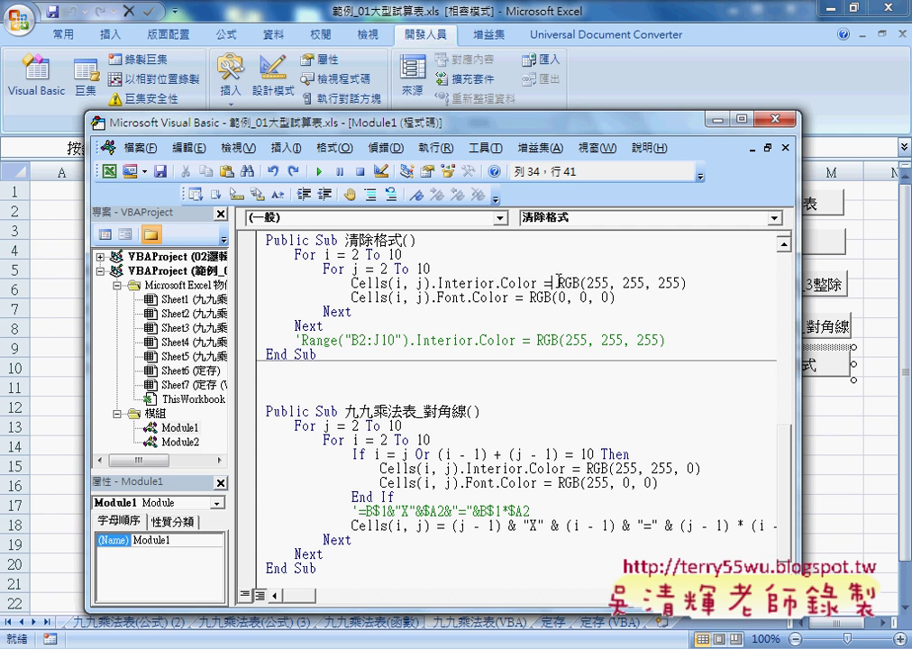
- Replace RGB(255, 255, 255) with xlNone in the 清除格式 macro's fill setting
drag(552, 283, 687, 283)
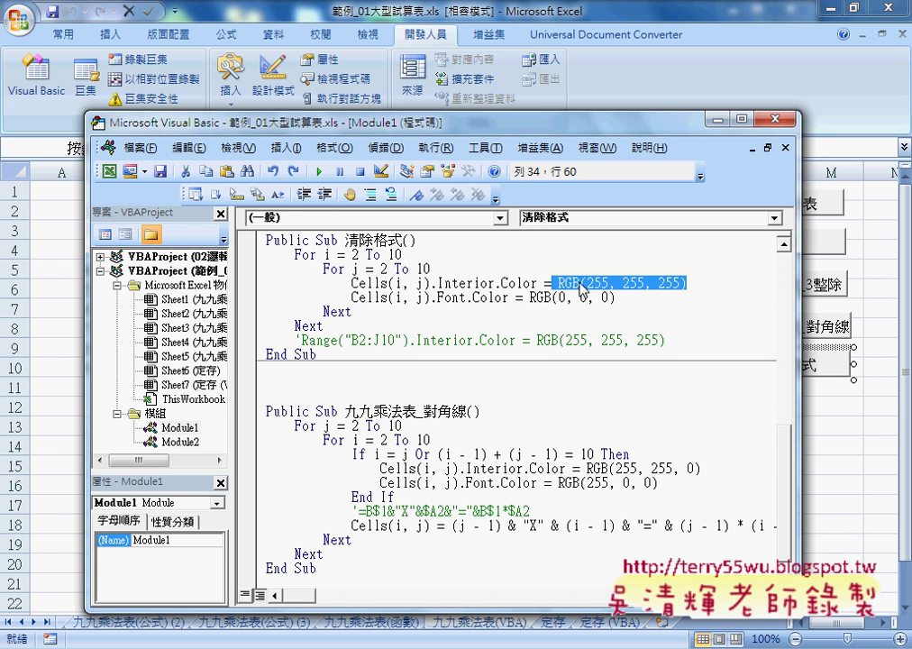
text(xl)
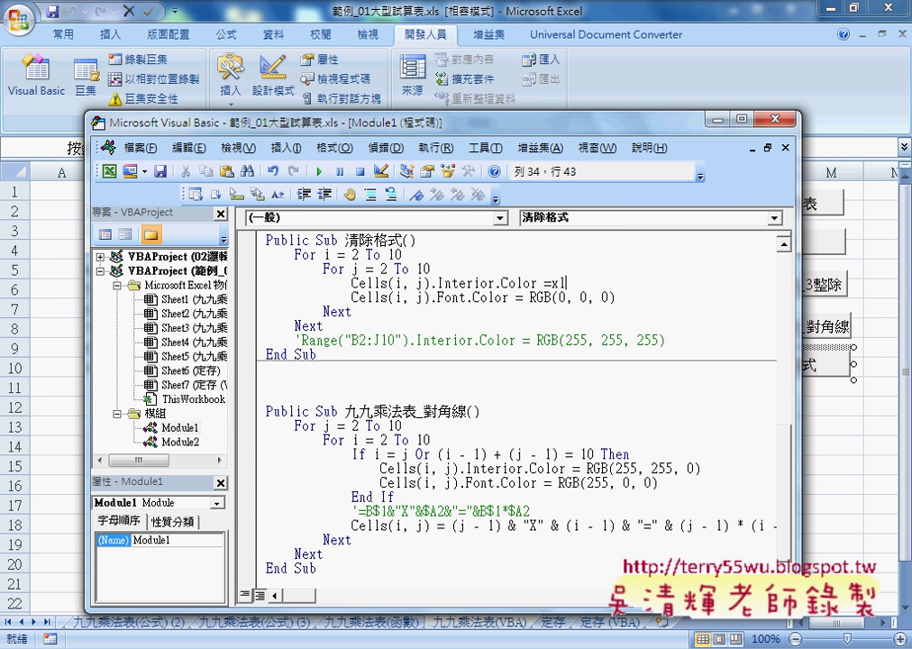
text(n)
text(on)
text(e)
click(576, 307)
click(574, 282)
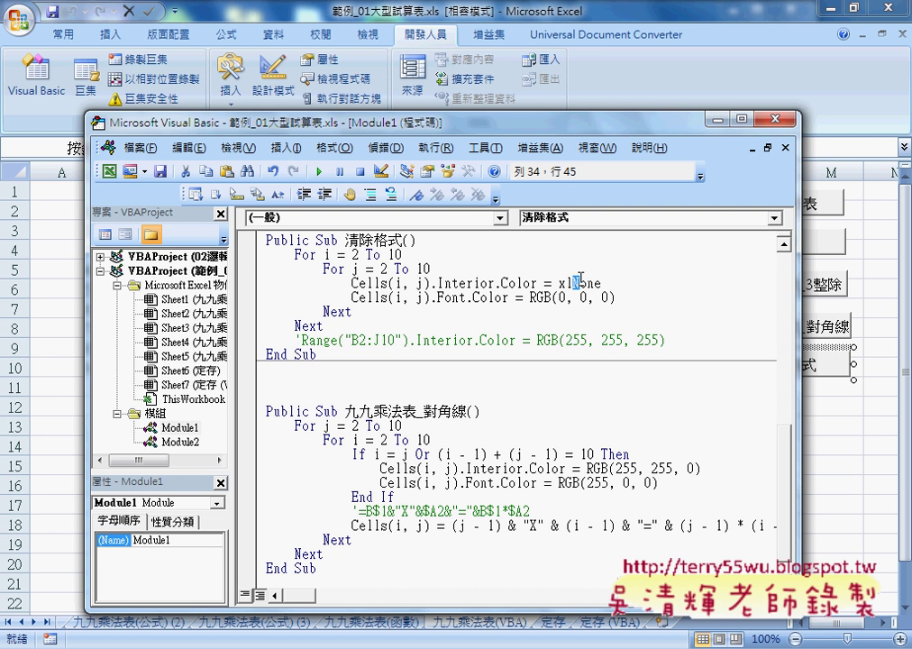
drag(575, 283, 582, 282)
- Test the clear-formatting macro with the sheet button, then return to the xlNone code
key(alt+F11)
click(795, 373)
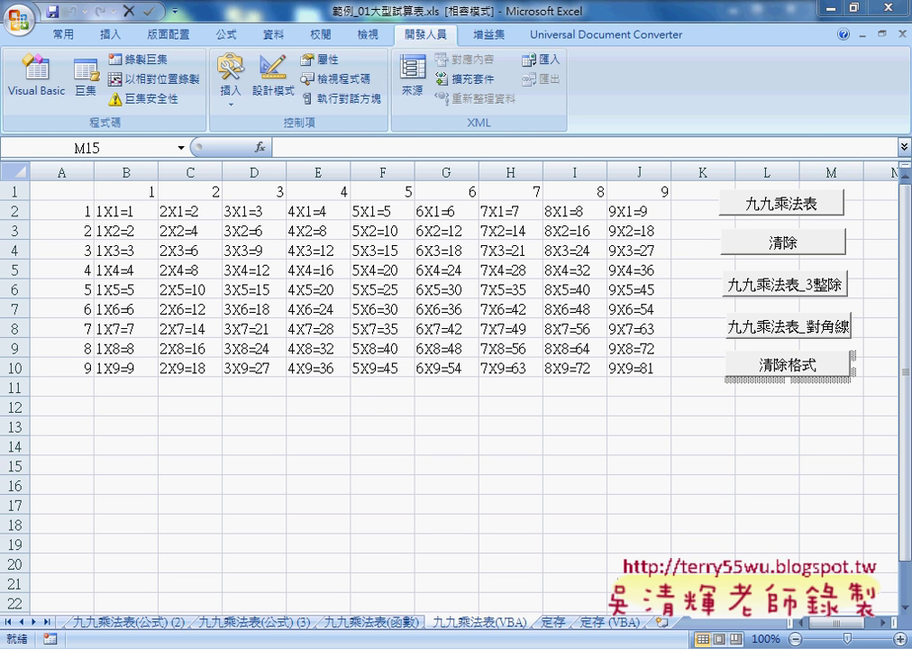
key(alt+Tab)
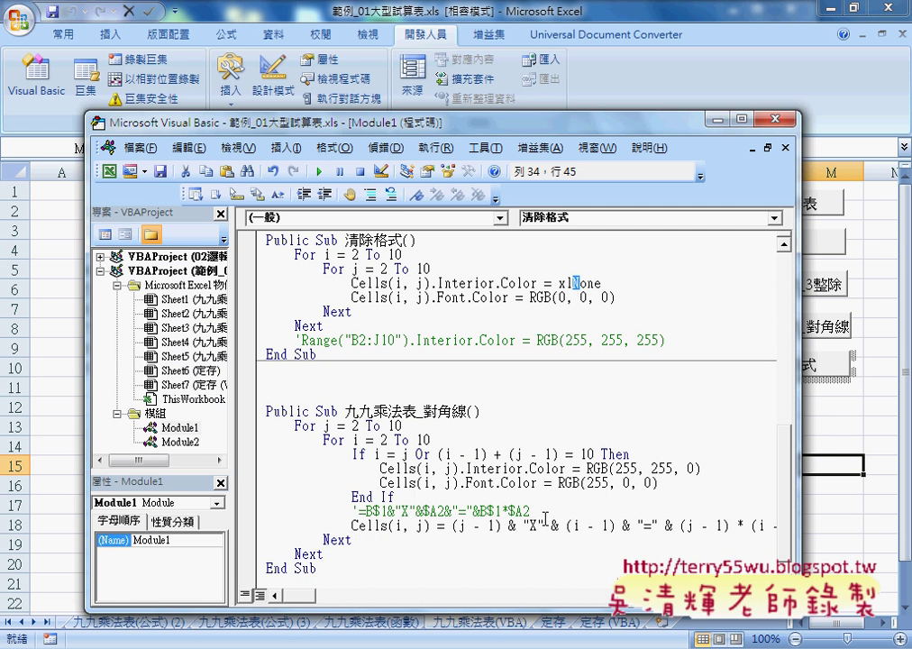
drag(608, 283, 558, 283)
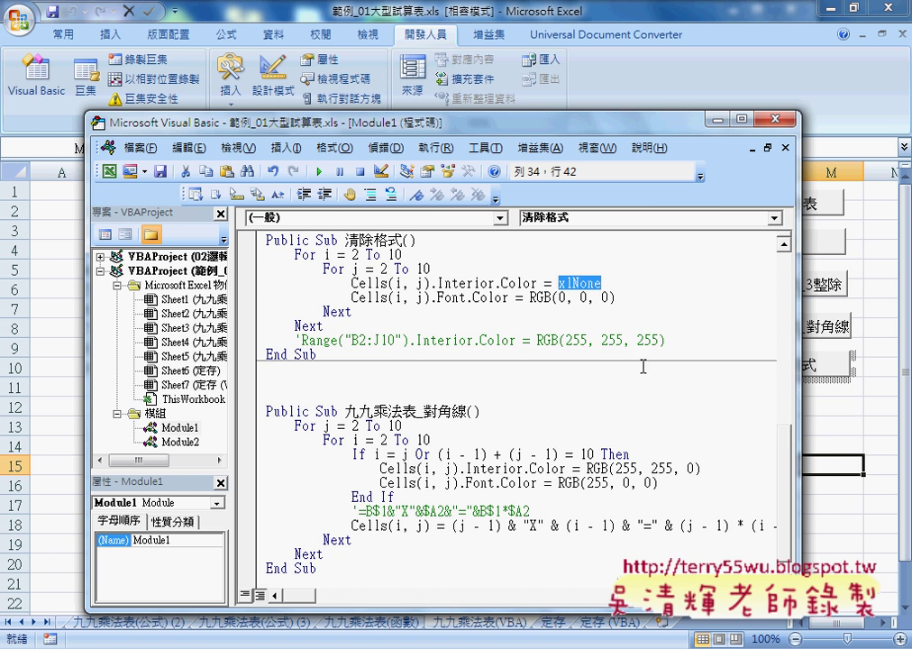
- Switch to the 定存 sheet and select cell B4
click(829, 429)
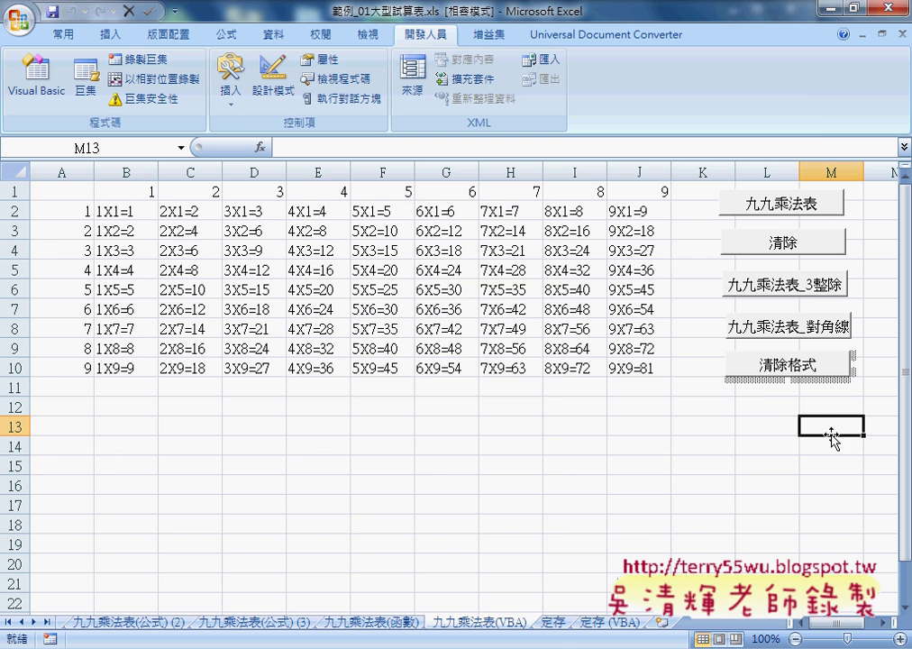
click(553, 622)
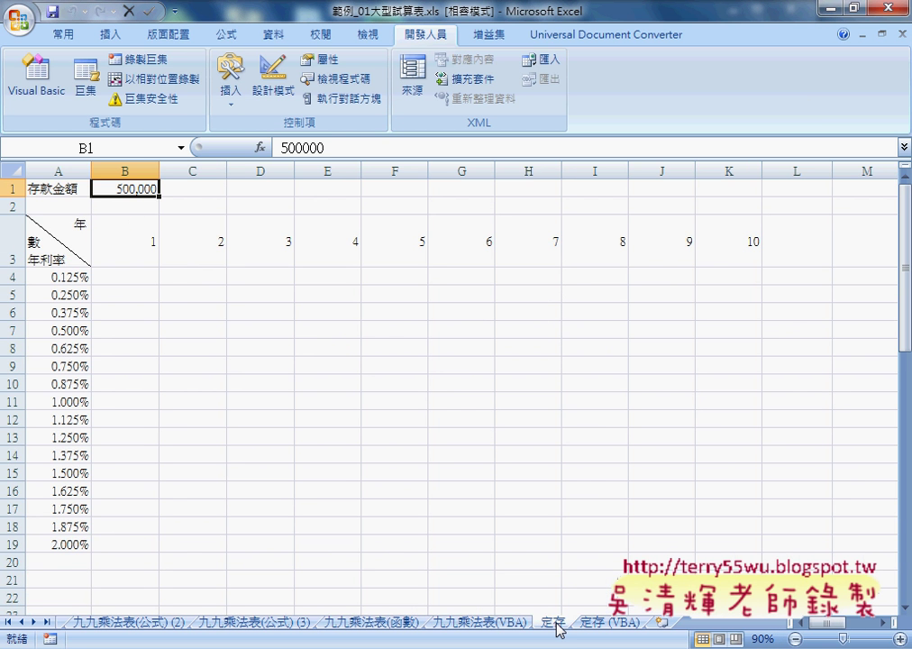
click(127, 276)
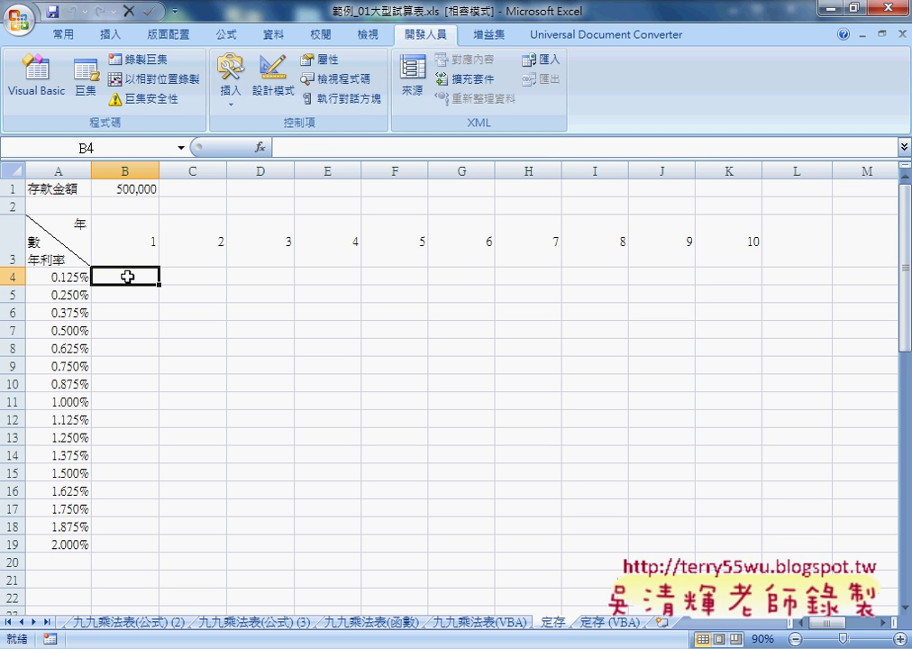
- Build the formula =B1*(1+A4)^B3 in B4 by picking the referenced cells
click(295, 146)
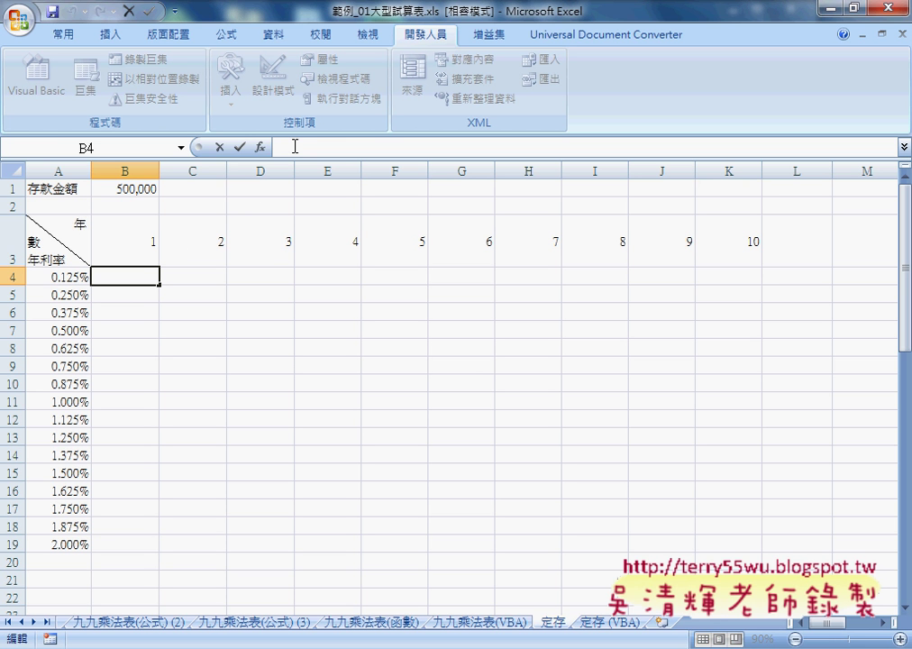
text(=)
click(134, 189)
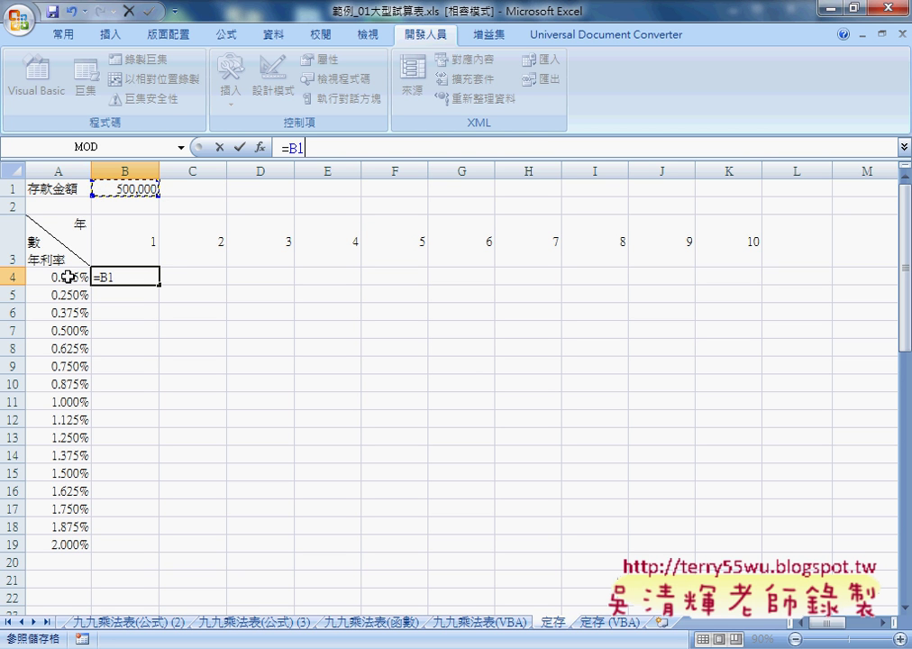
text(*)
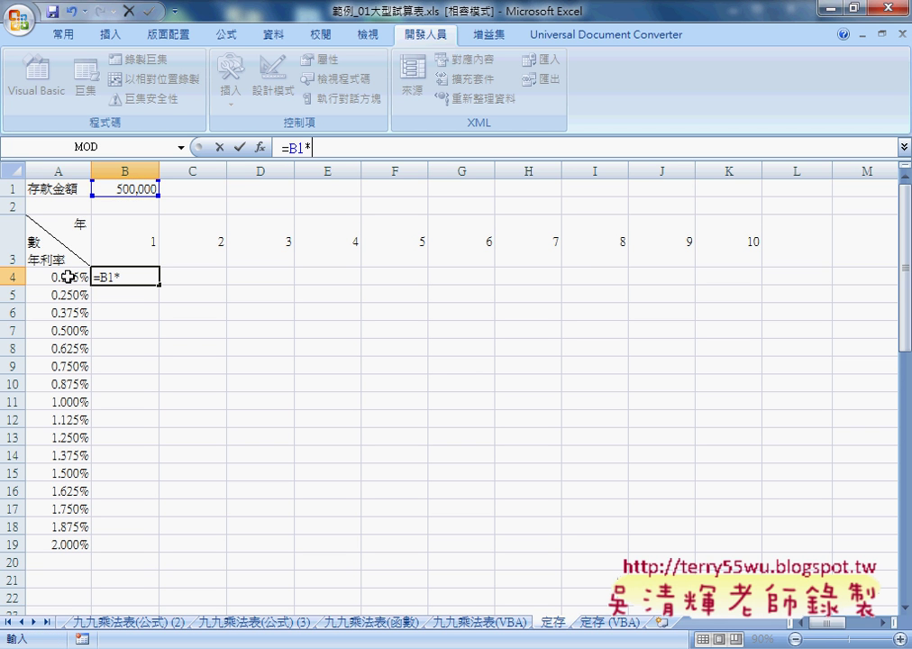
text(()
text(1)
text(+)
click(67, 276)
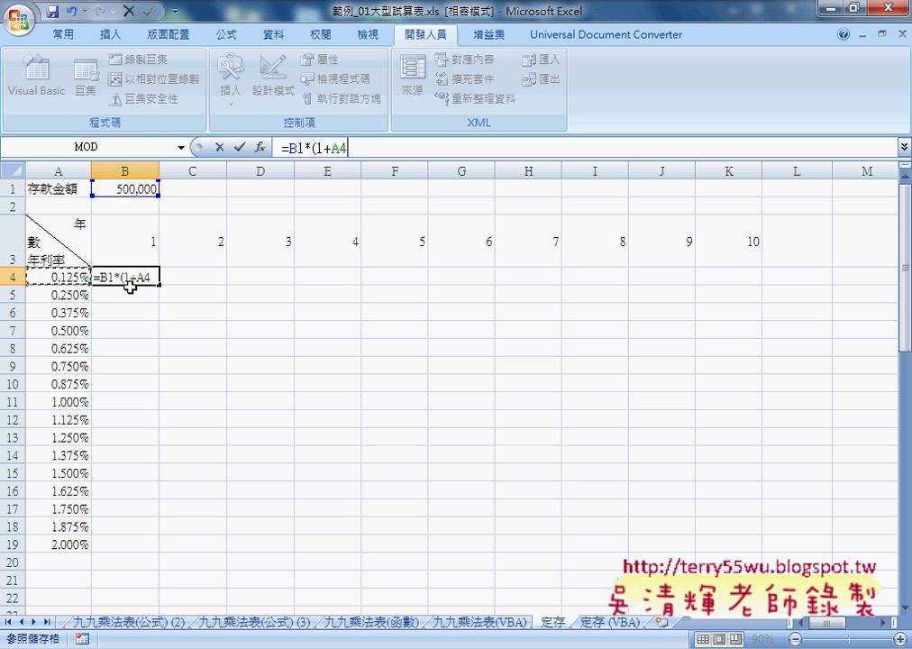
text())
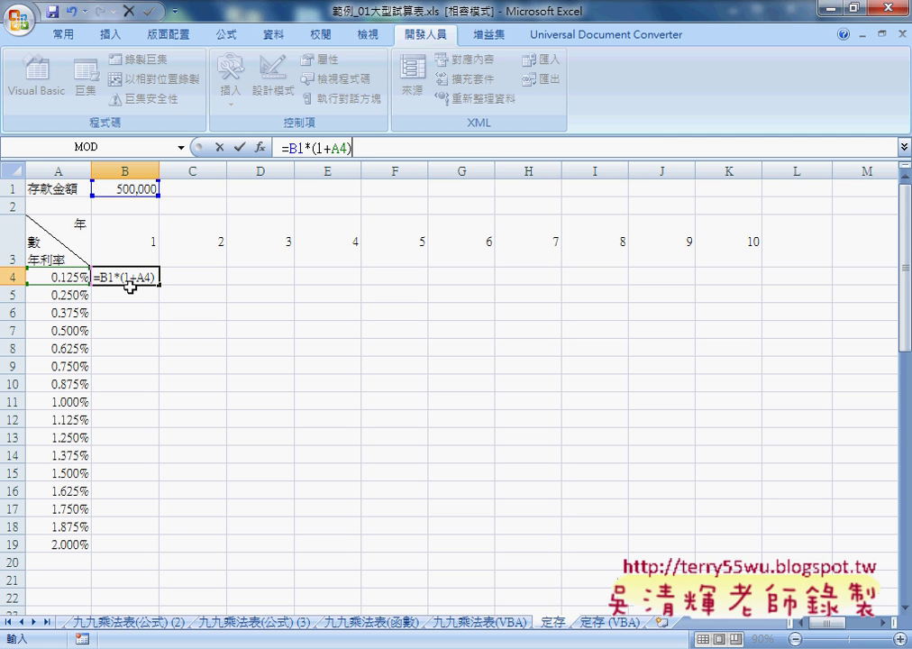
text(^)
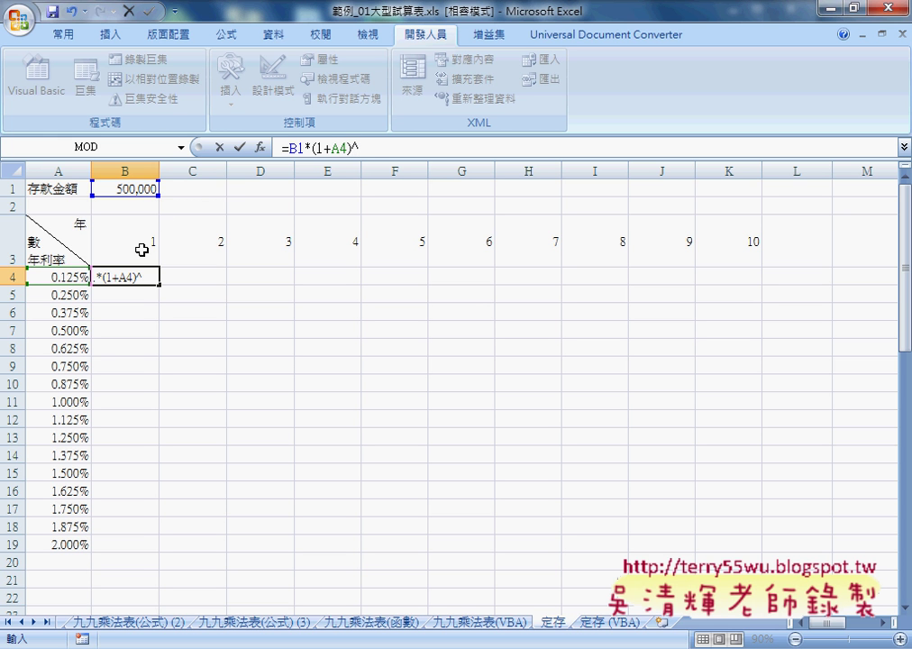
click(141, 249)
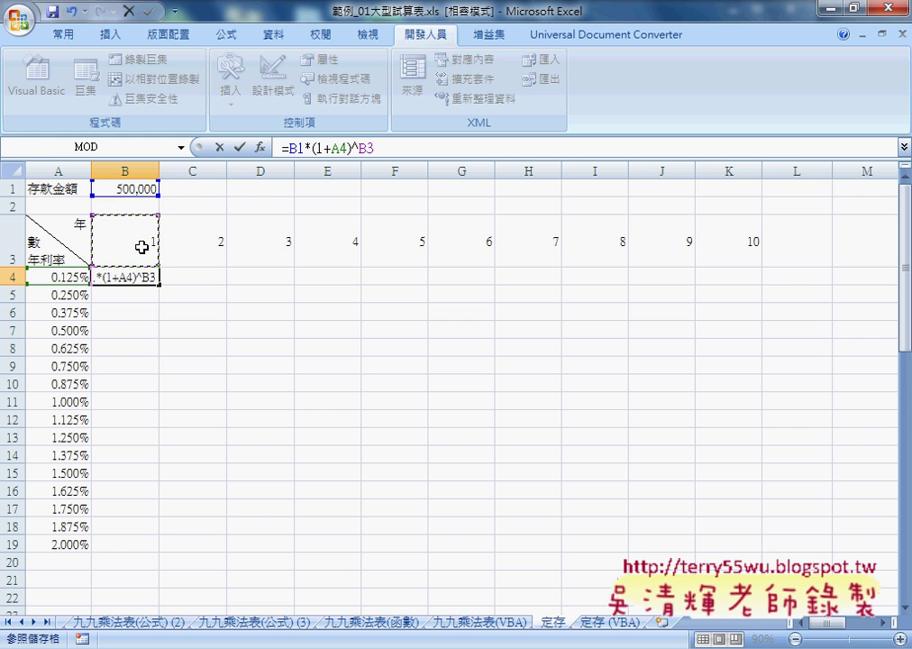
click(298, 147)
- Lock the references to =$B$1*(1+$A4)^B$3 and enter it, showing 500,625
key(F4)
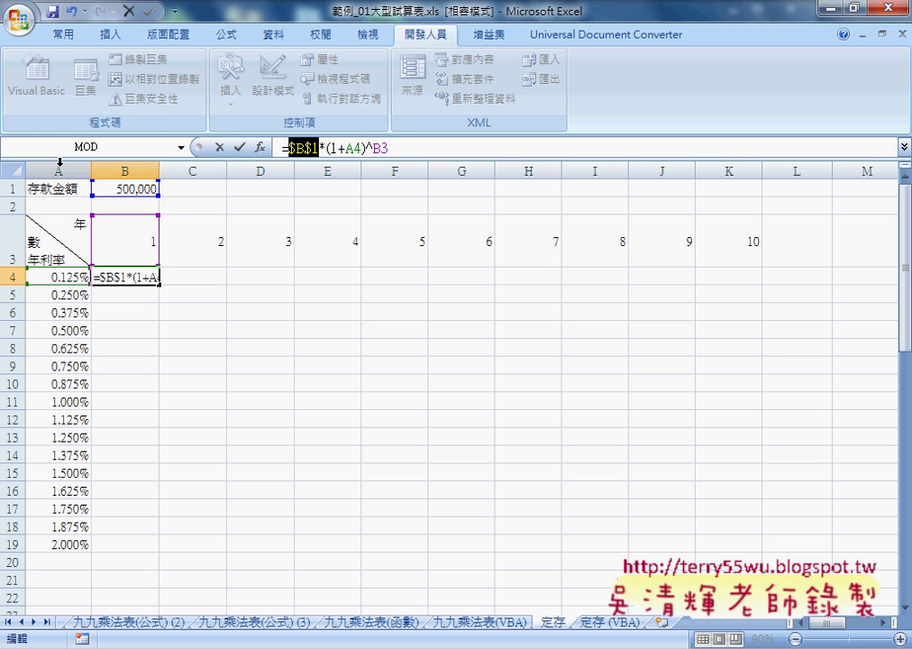
click(344, 147)
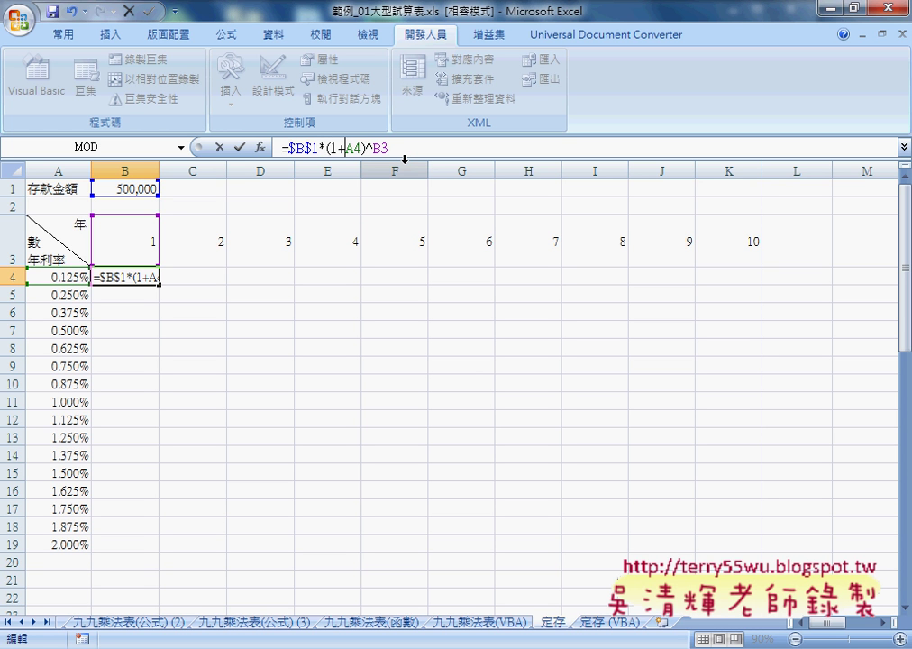
text($)
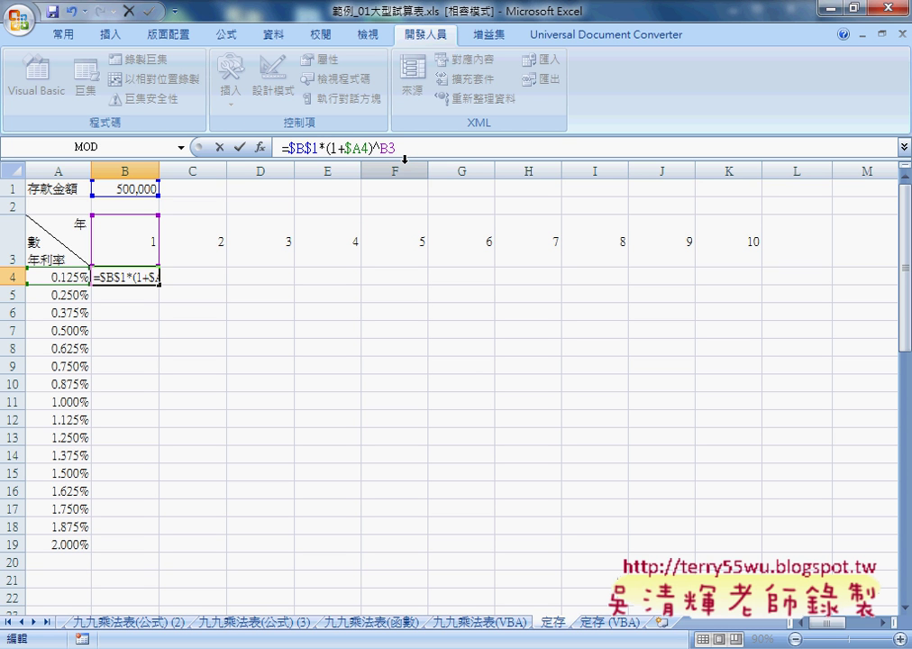
click(394, 145)
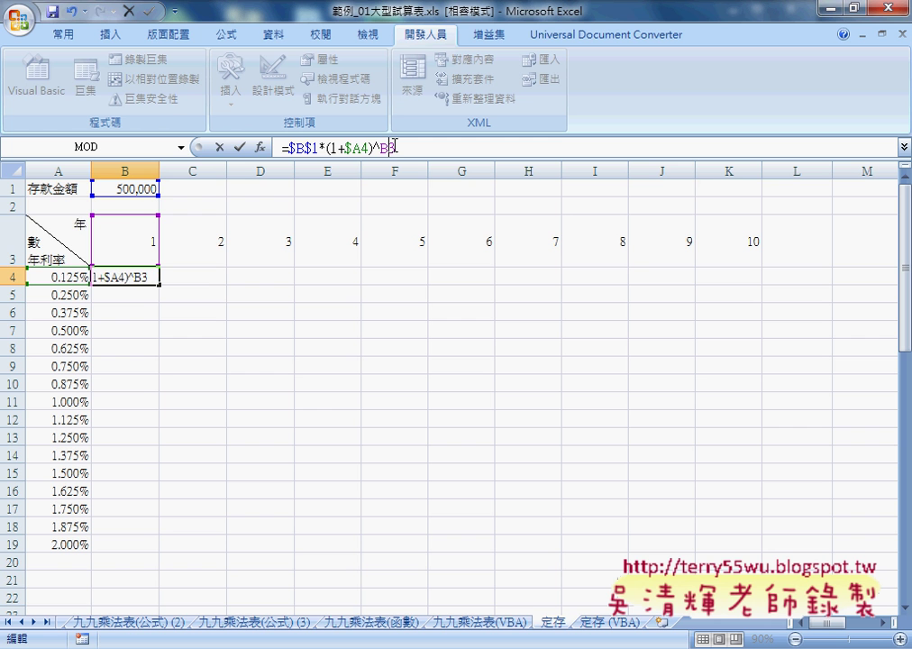
text($)
click(239, 146)
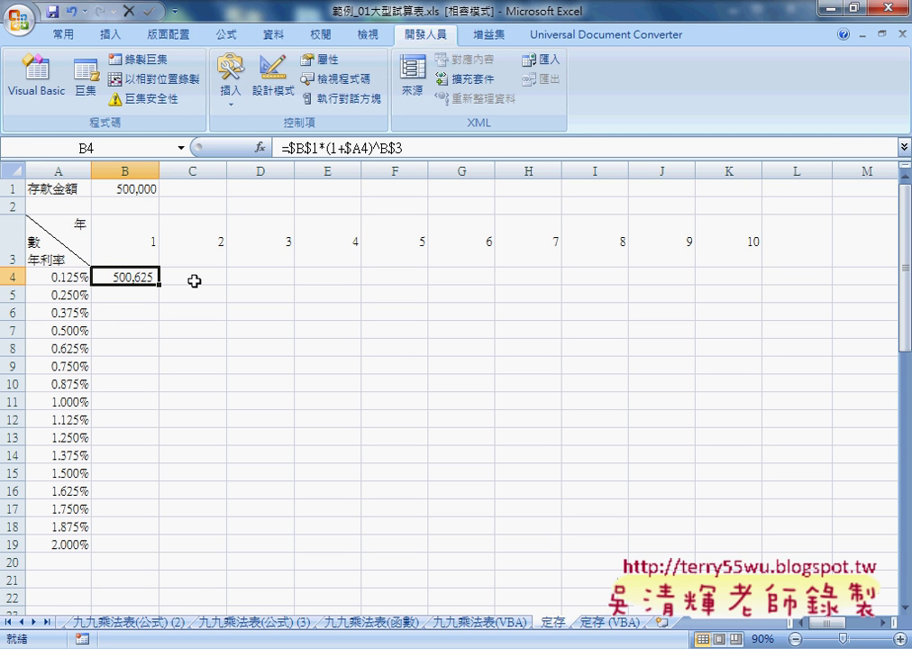
- Fill the B4 formula down to B19 and across to column K, ending at 609,497
drag(160, 285, 157, 550)
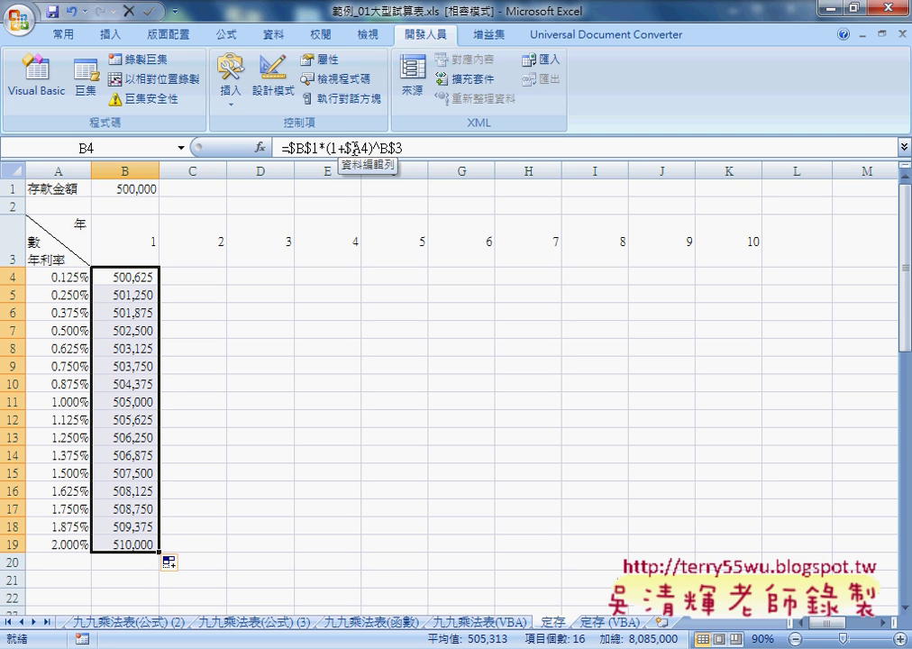
mouse_move(159, 552)
mouse_down()
mouse_move(504, 565)
mouse_move(755, 560)
mouse_up()
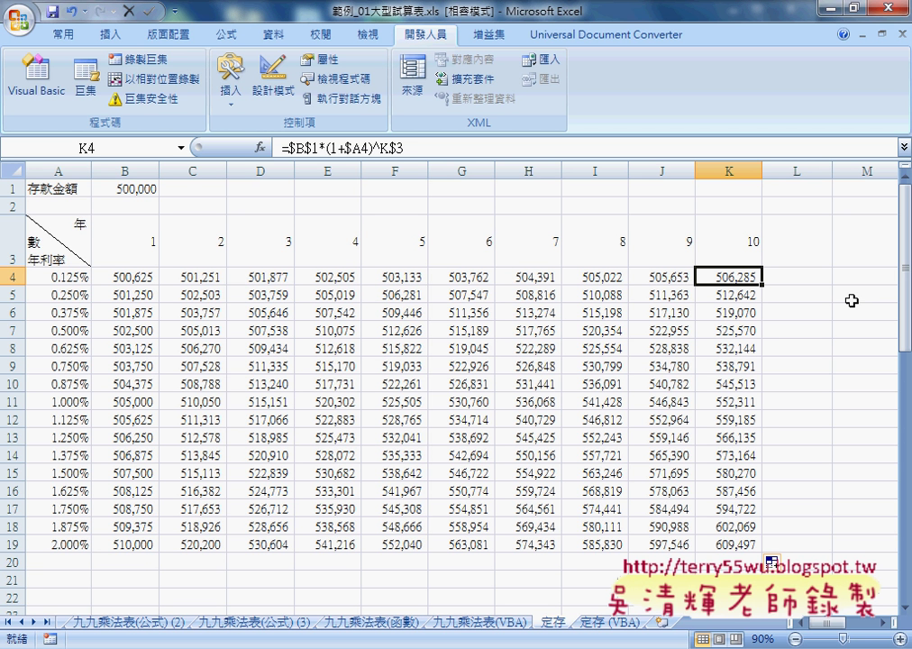
click(135, 280)
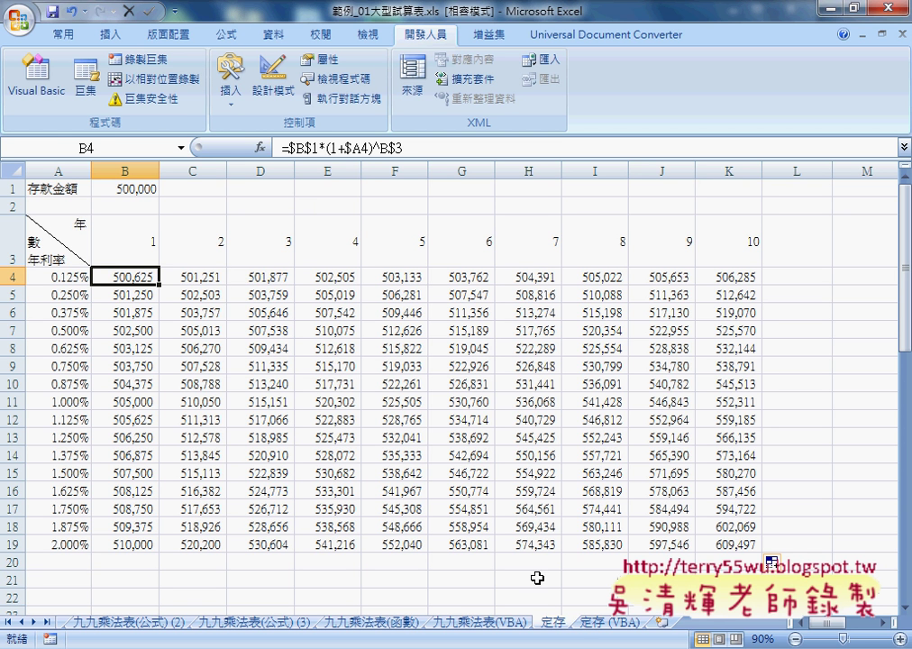
- Copy the 定存 sheet and name the copy 定存 (FV)
drag(578, 626, 601, 623)
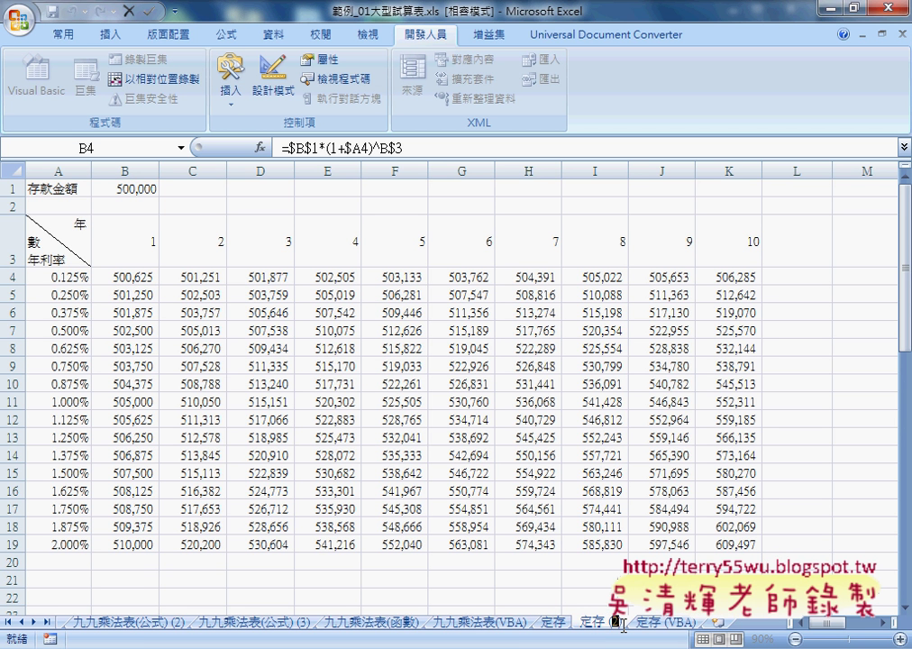
text(FV)
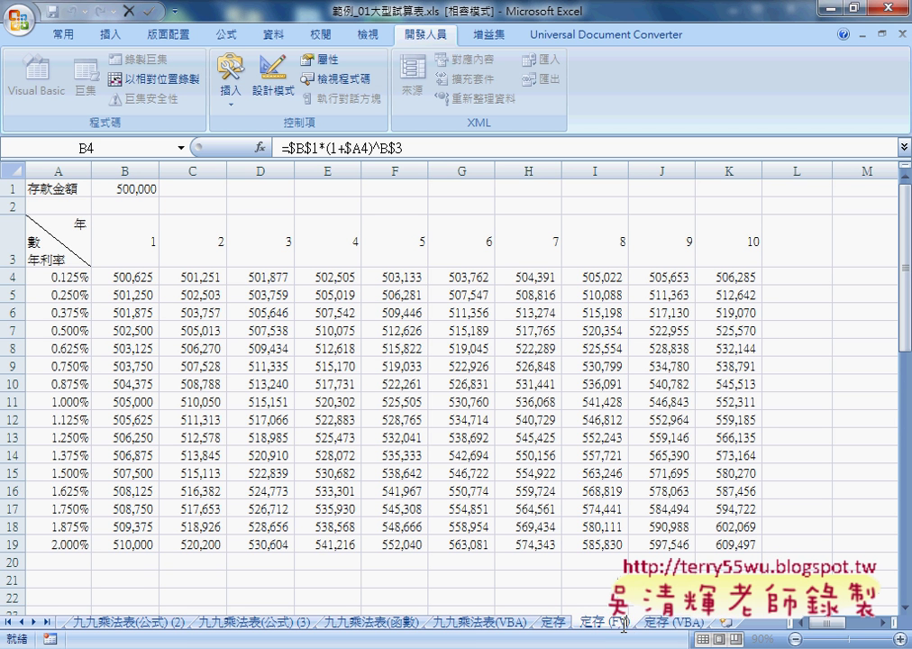
key(Return)
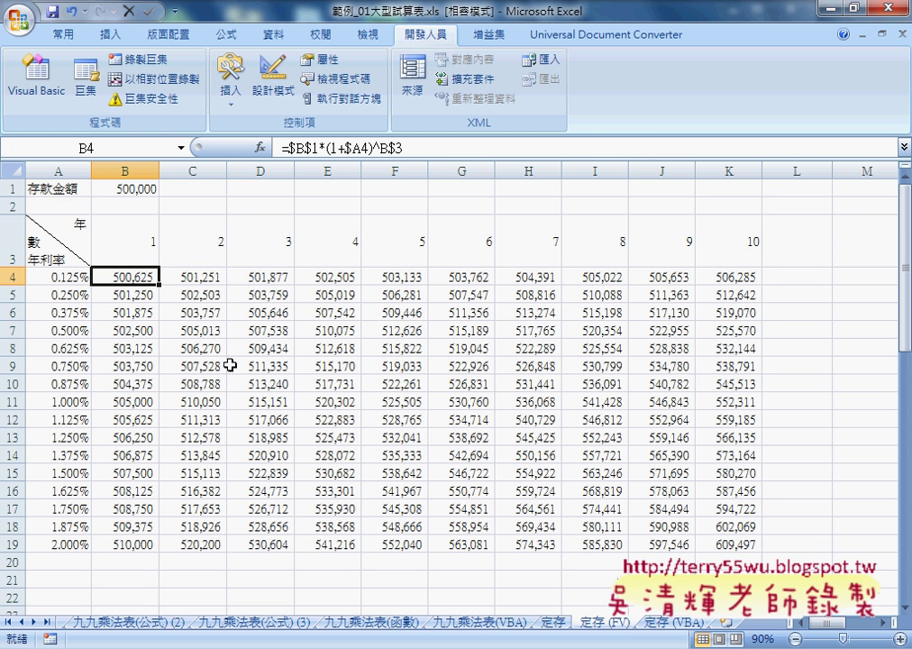
- Clear the result values from B4:K19 on the copied sheet
drag(135, 277, 725, 544)
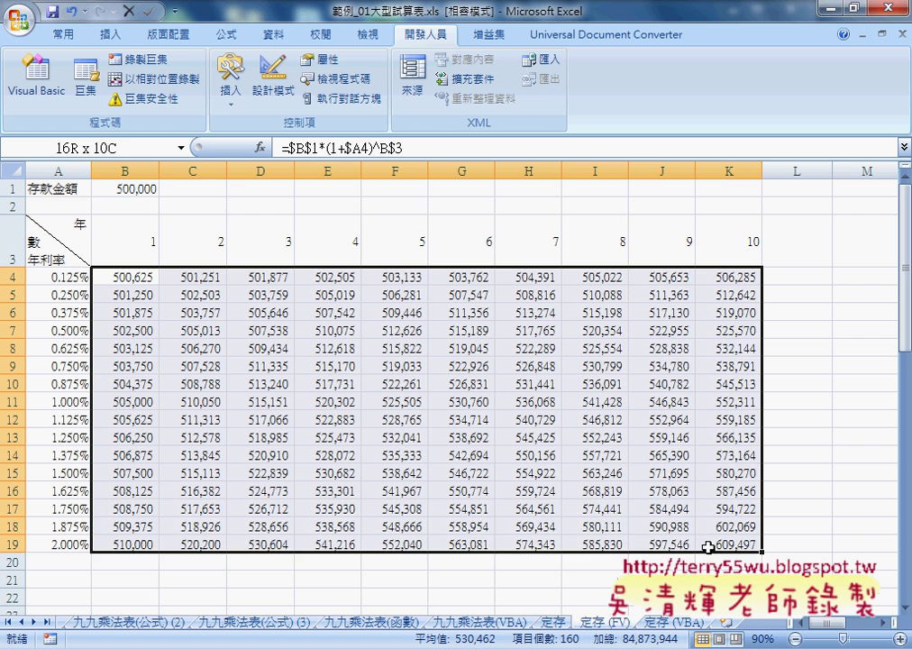
key(Delete)
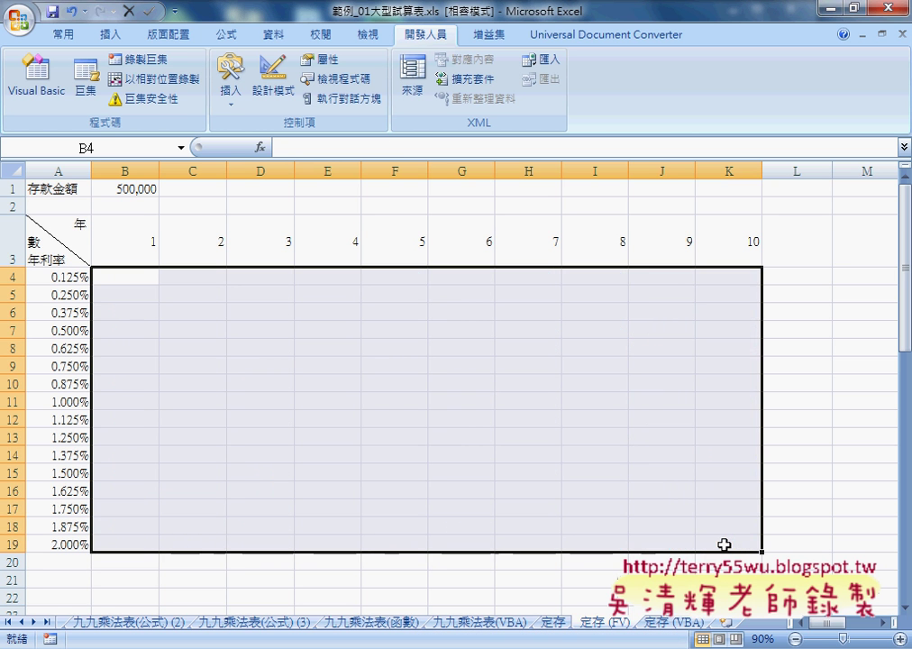
click(149, 280)
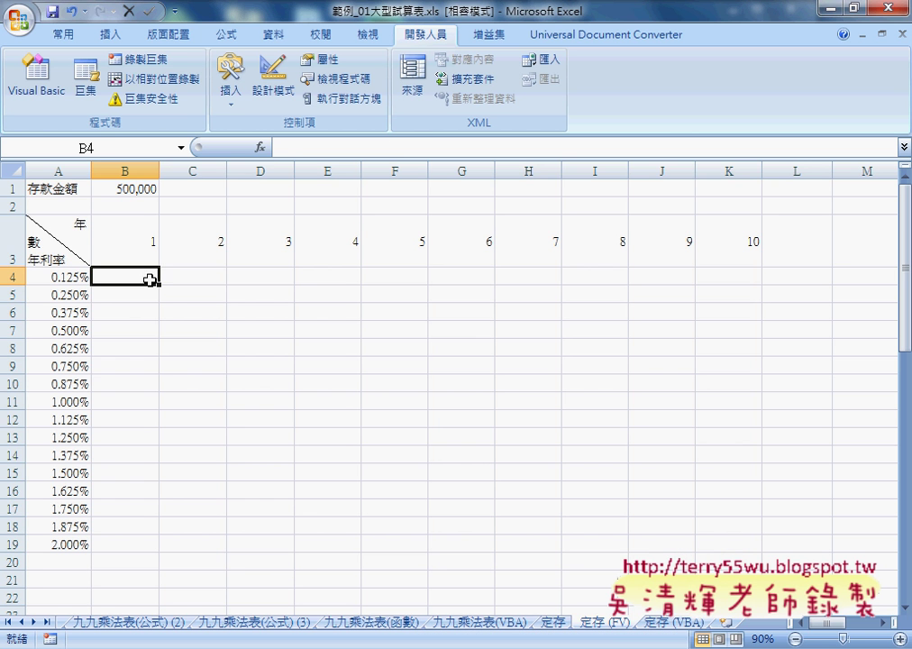
- Insert the FV function from the 財務 category into cell B4
click(259, 147)
drag(392, 352, 487, 243)
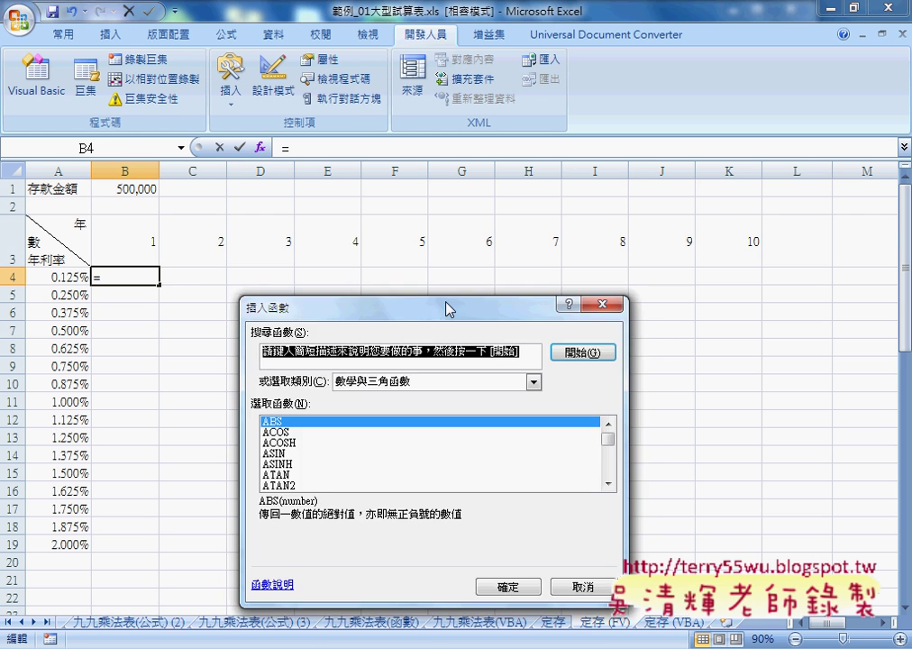
click(470, 322)
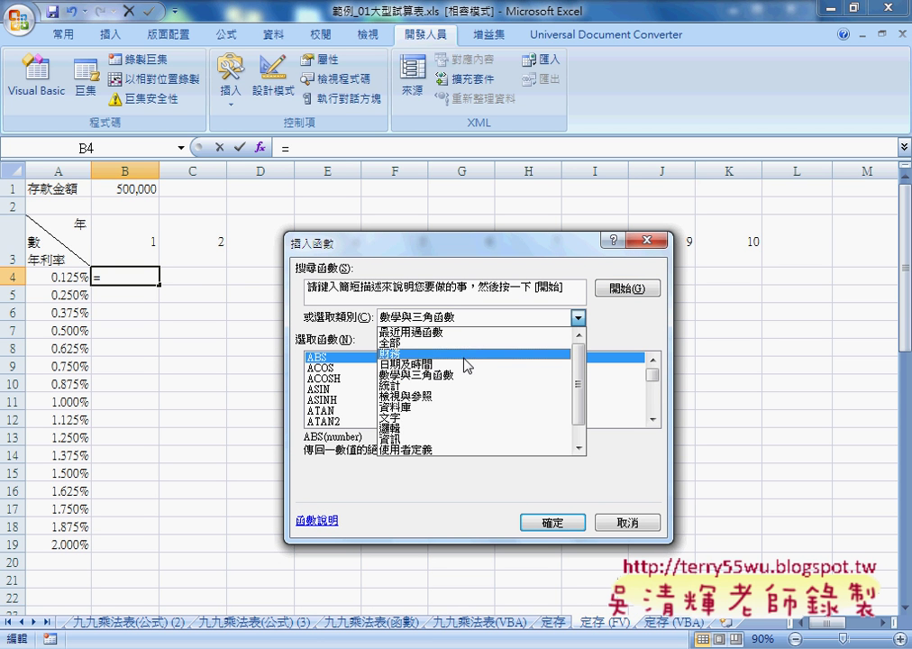
click(466, 353)
drag(653, 373, 653, 382)
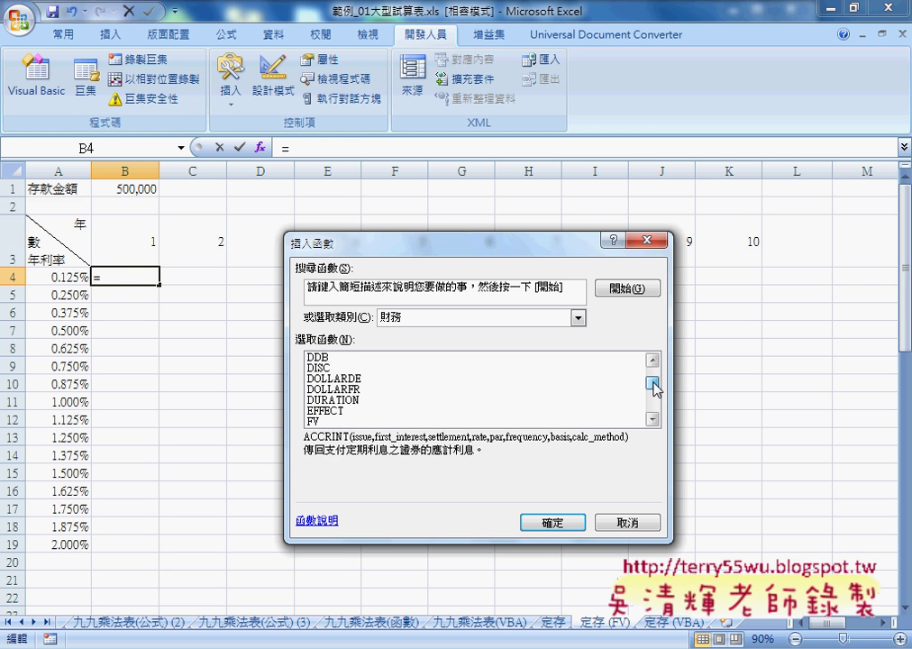
click(319, 421)
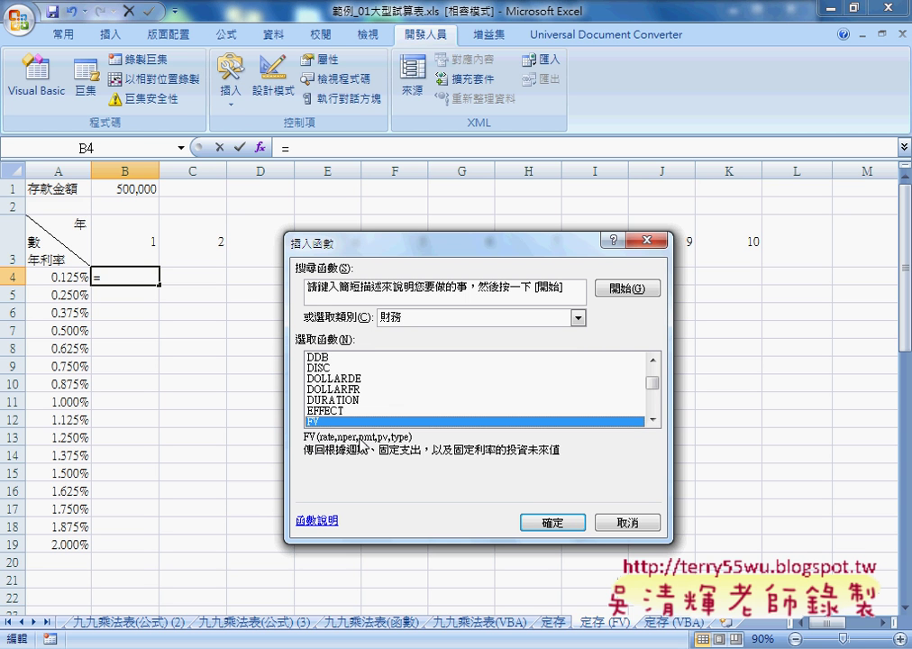
click(566, 525)
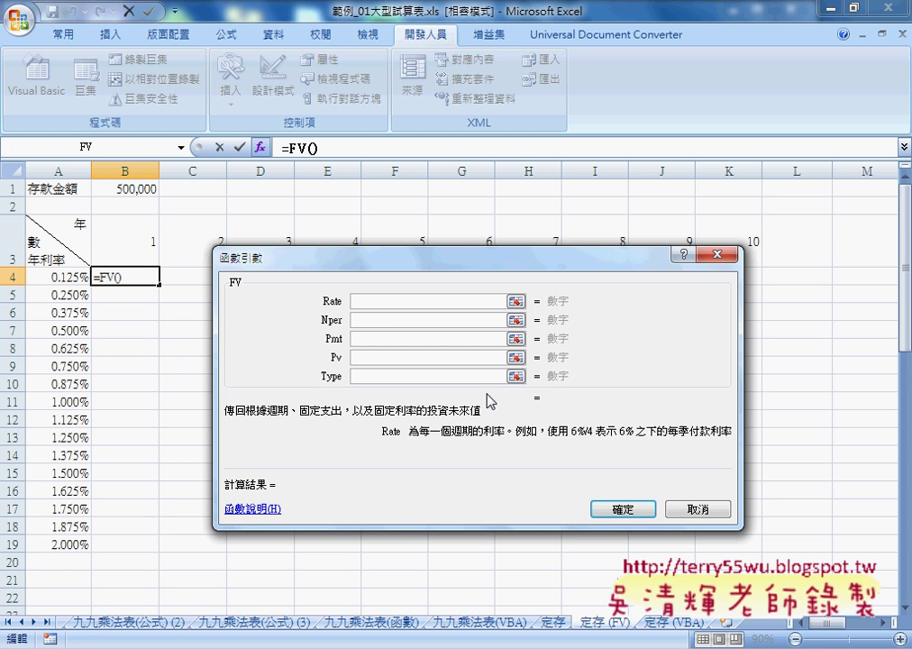
- Set FV's arguments to Rate A4, Nper B3 and Pv -B1
click(59, 281)
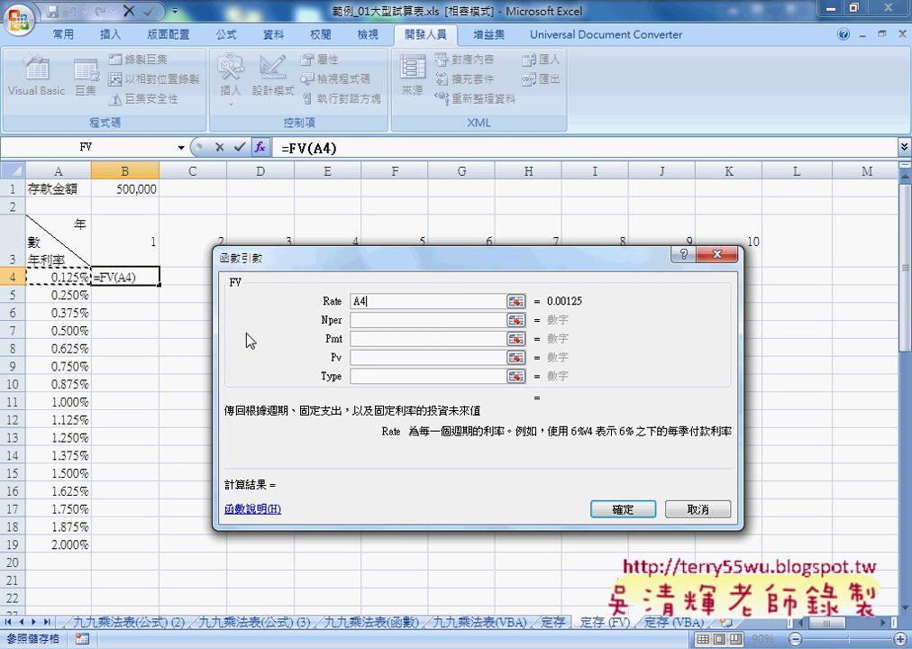
click(370, 319)
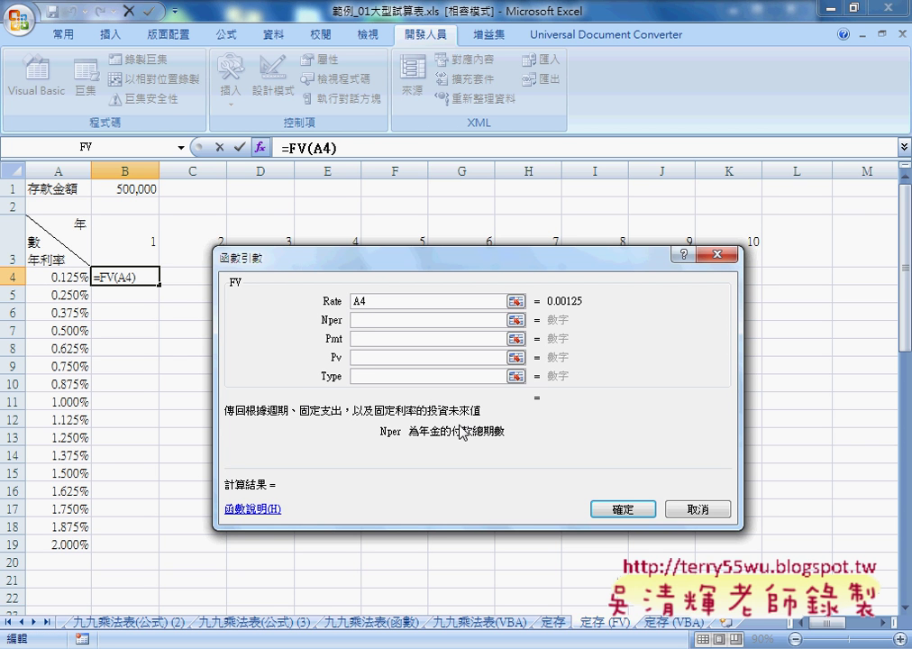
click(140, 247)
click(363, 339)
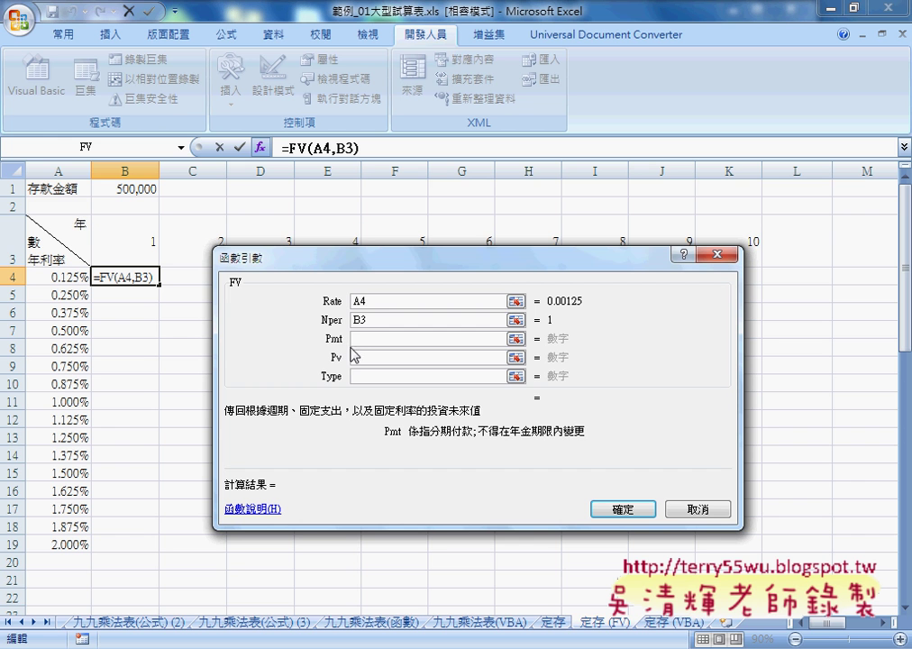
click(362, 359)
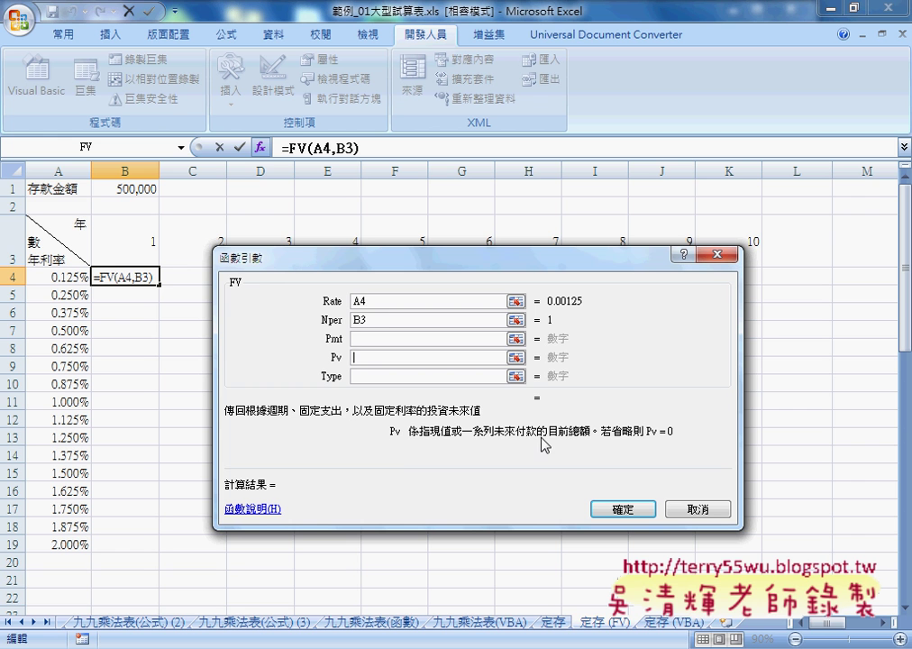
click(124, 185)
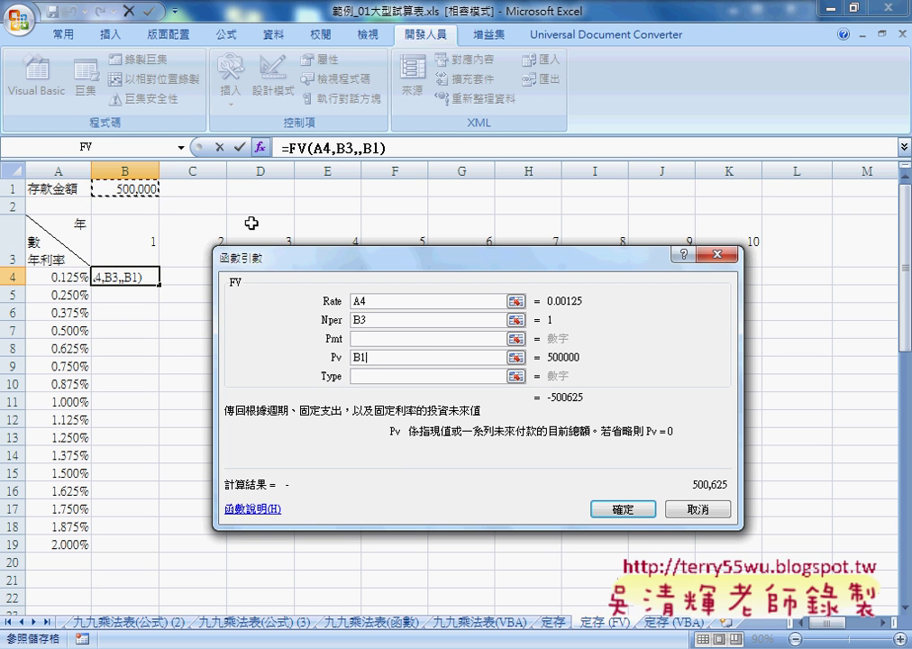
click(369, 358)
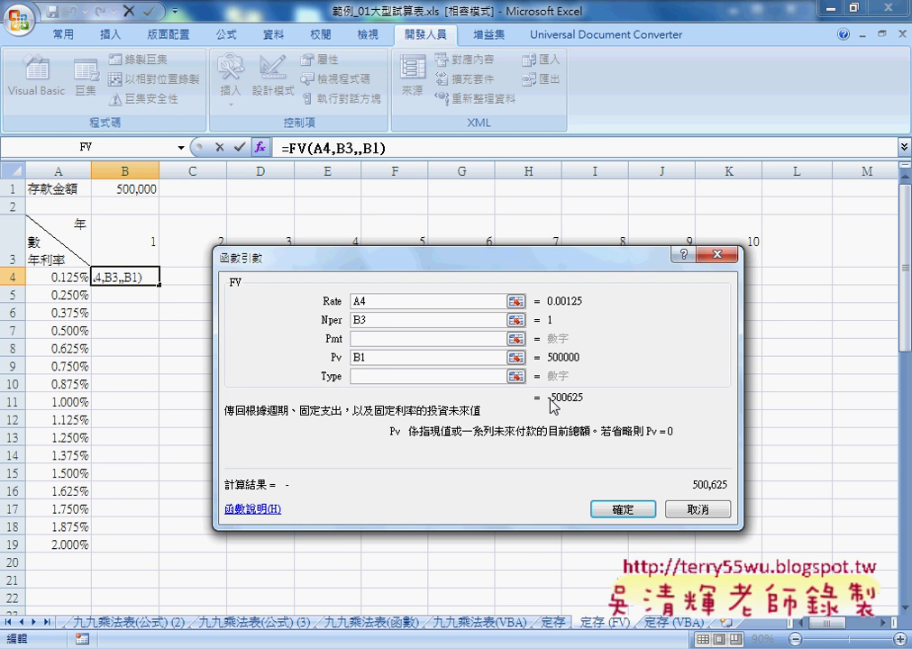
text(-)
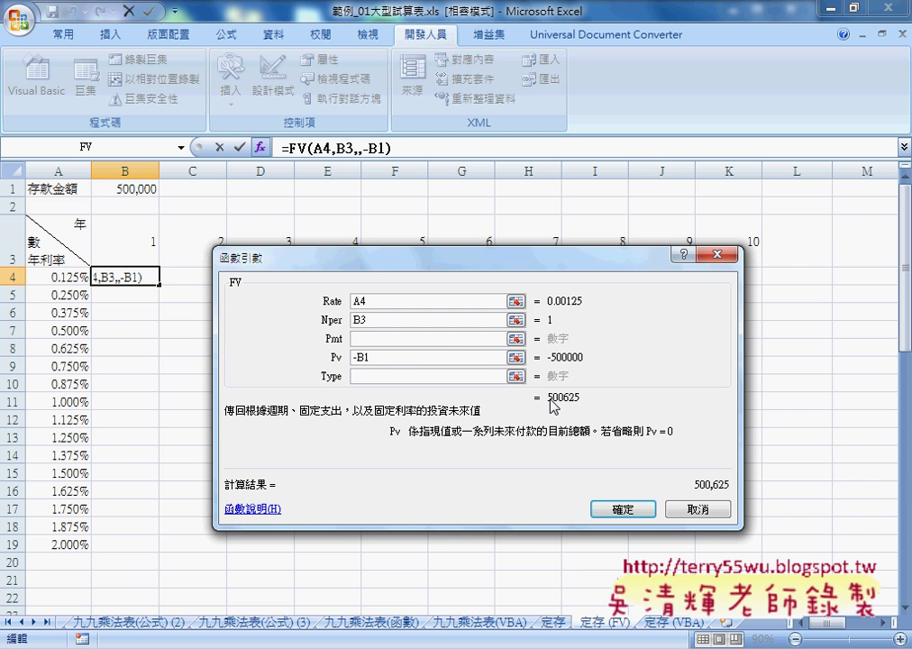
drag(352, 358, 358, 357)
- Commit the FV formula and rewrite it as =FV($A4,B$3,,-$B$1) with mixed references
click(623, 510)
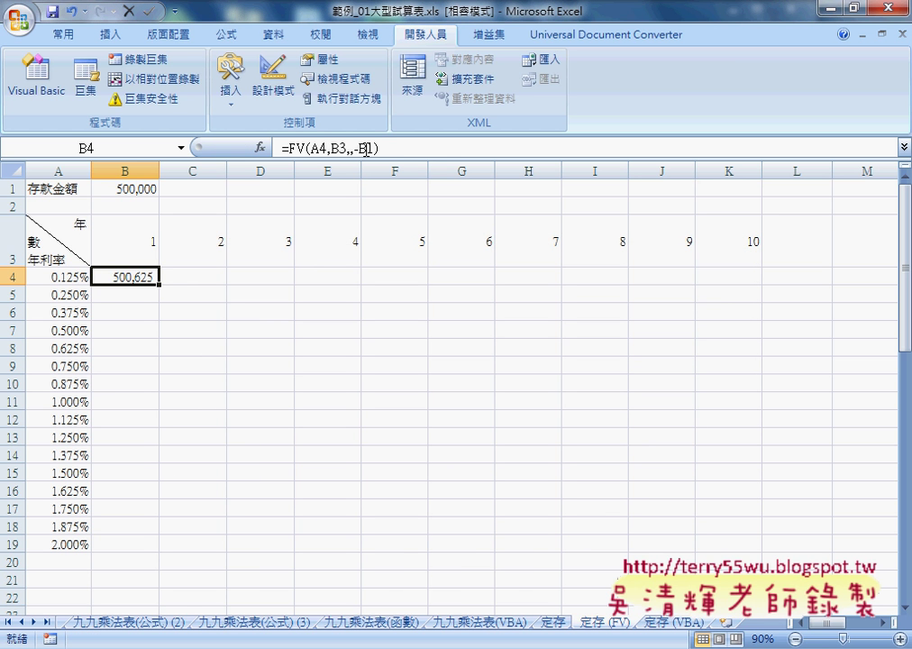
click(445, 153)
key(F4)
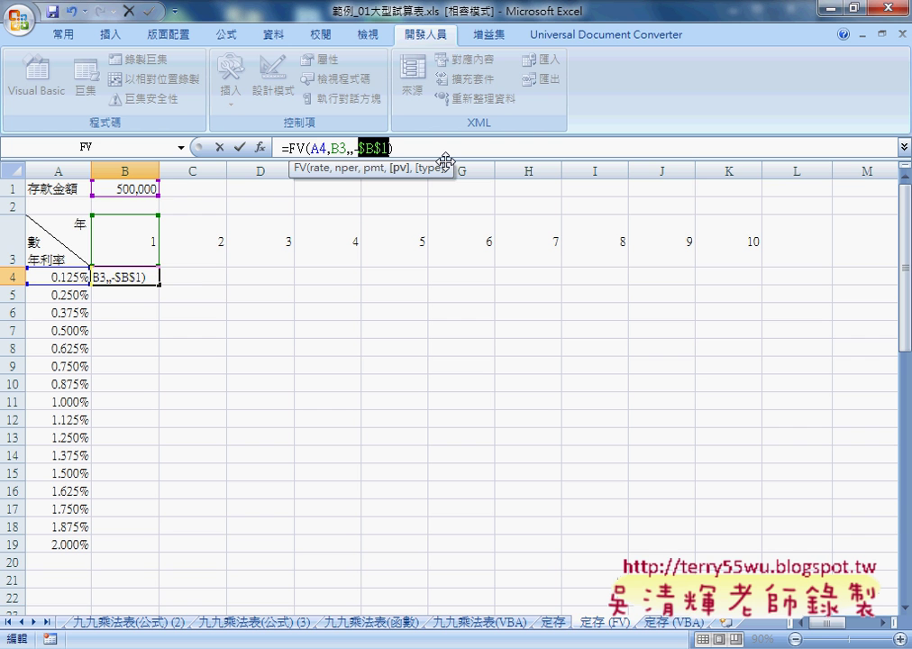
click(314, 147)
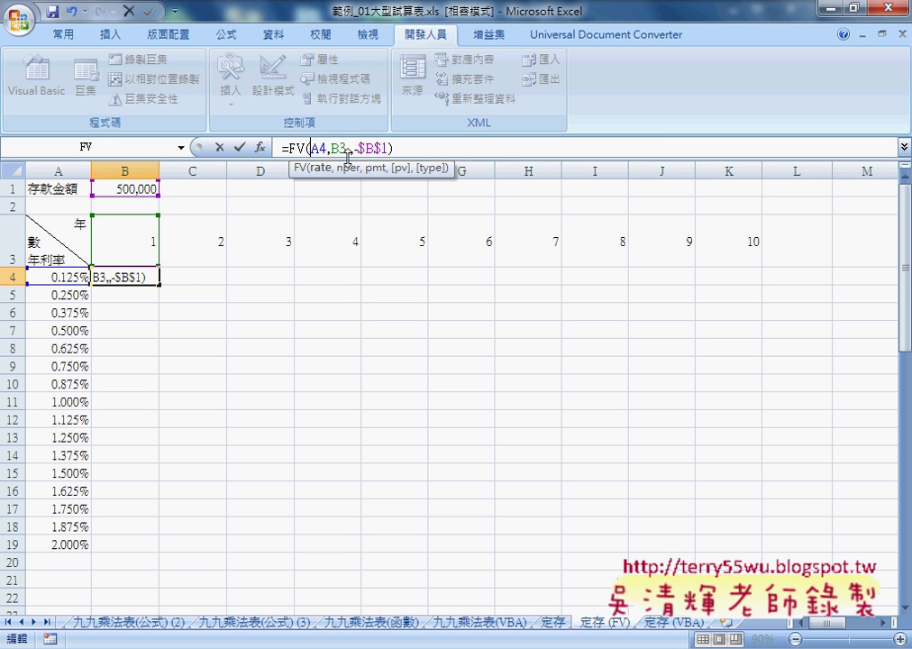
key(Left)
text($)
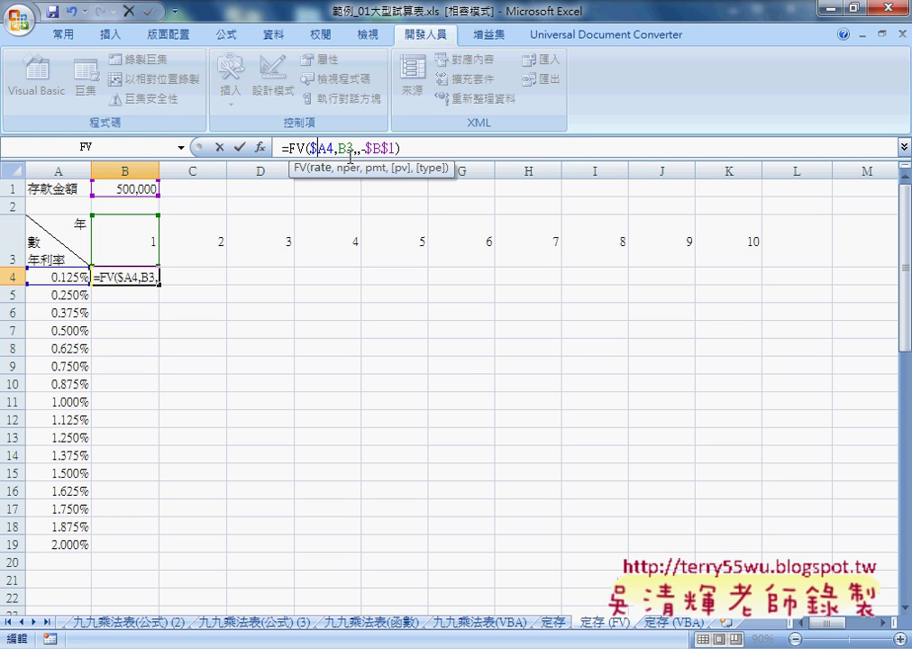
click(357, 147)
click(348, 147)
text($)
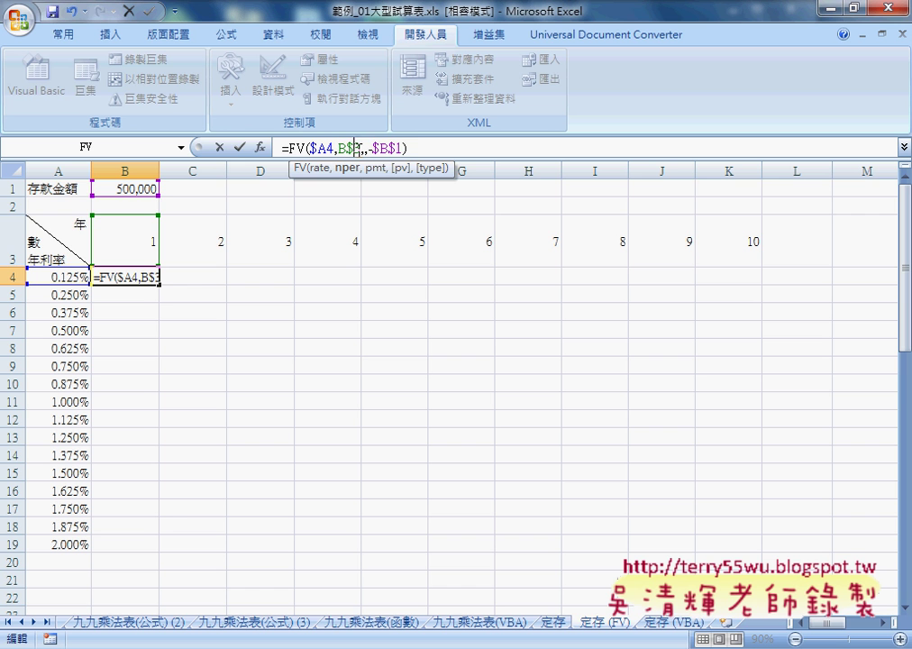
click(239, 147)
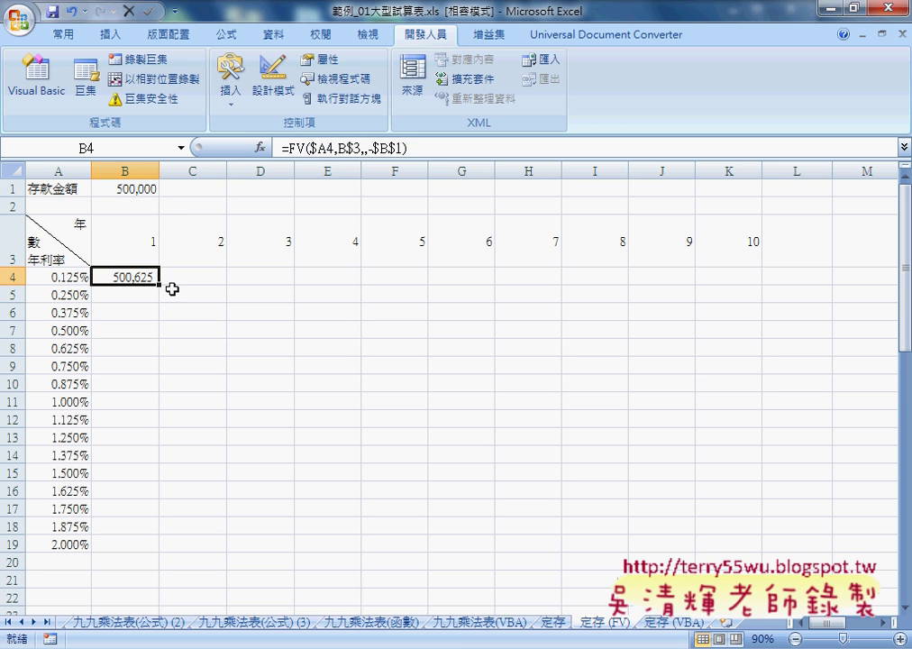
- Fill the FV formula across B4:K19, compare with 定存, then go to 定存 (VBA)
mouse_move(158, 285)
mouse_down()
mouse_move(136, 457)
mouse_move(138, 545)
mouse_move(753, 563)
mouse_up()
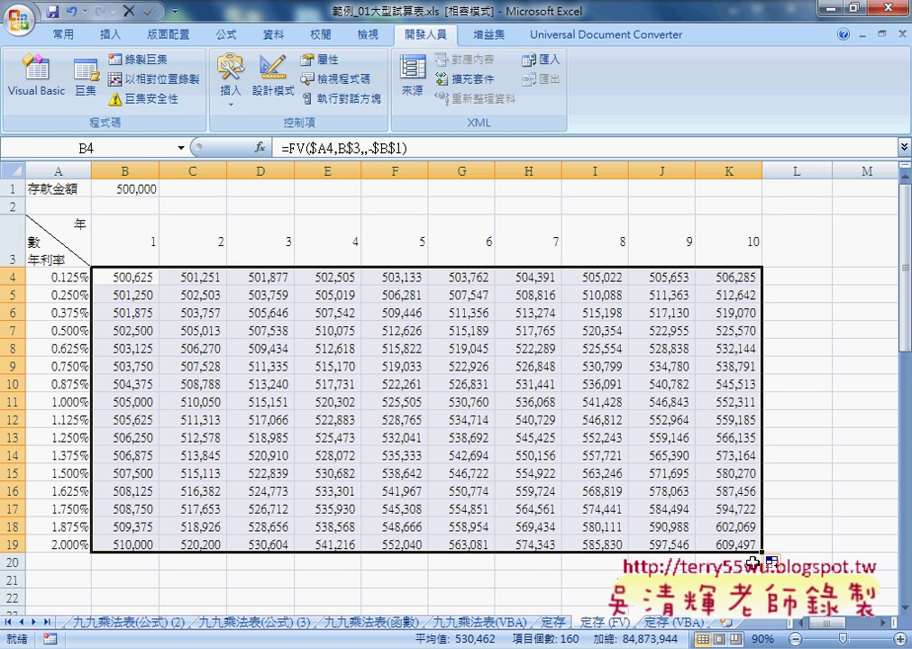
click(557, 621)
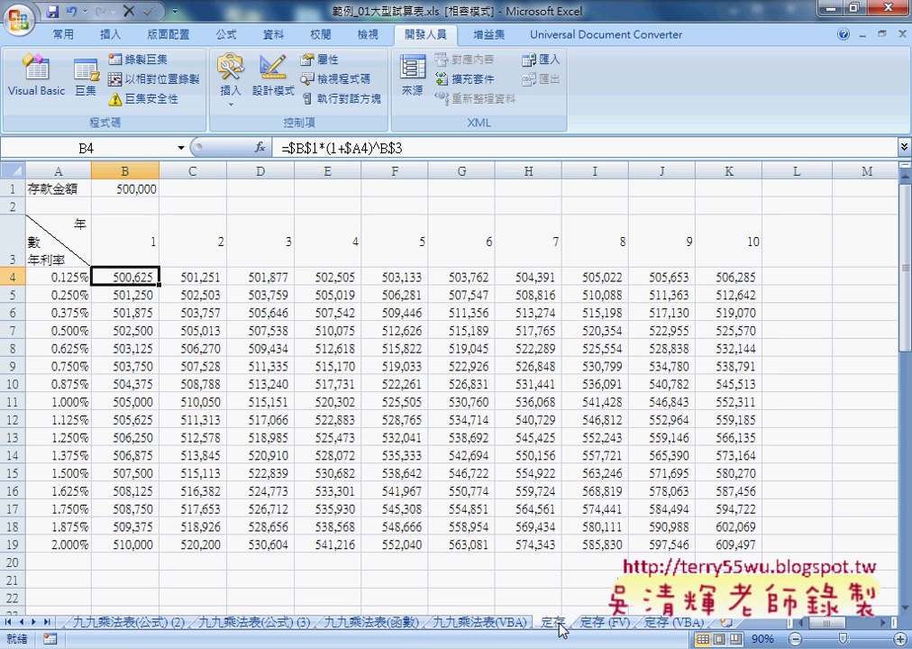
click(601, 622)
click(668, 623)
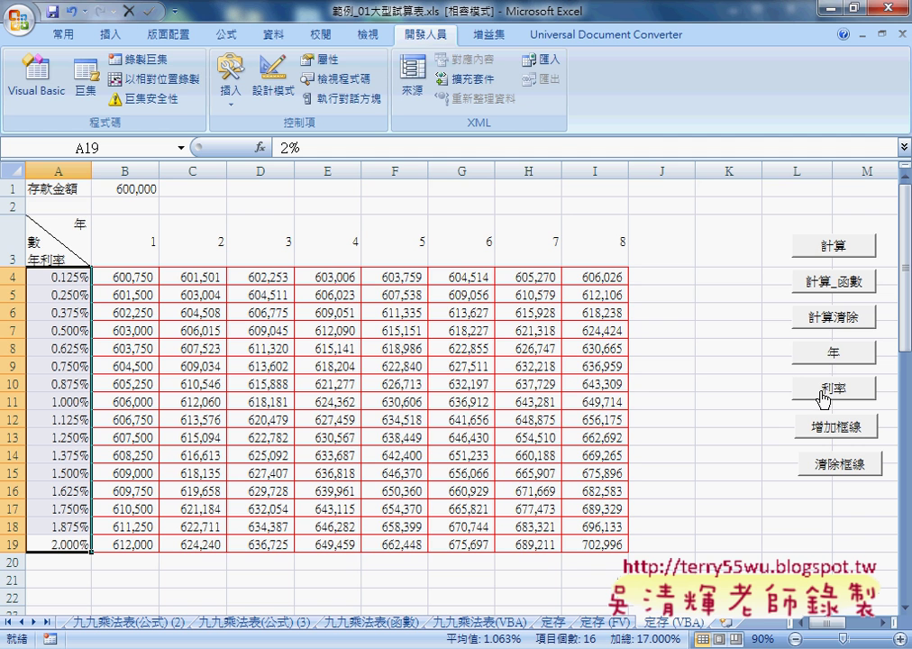
- Clear the computed values, set 5 year columns, and toggle the red borders off and on
click(820, 317)
click(800, 351)
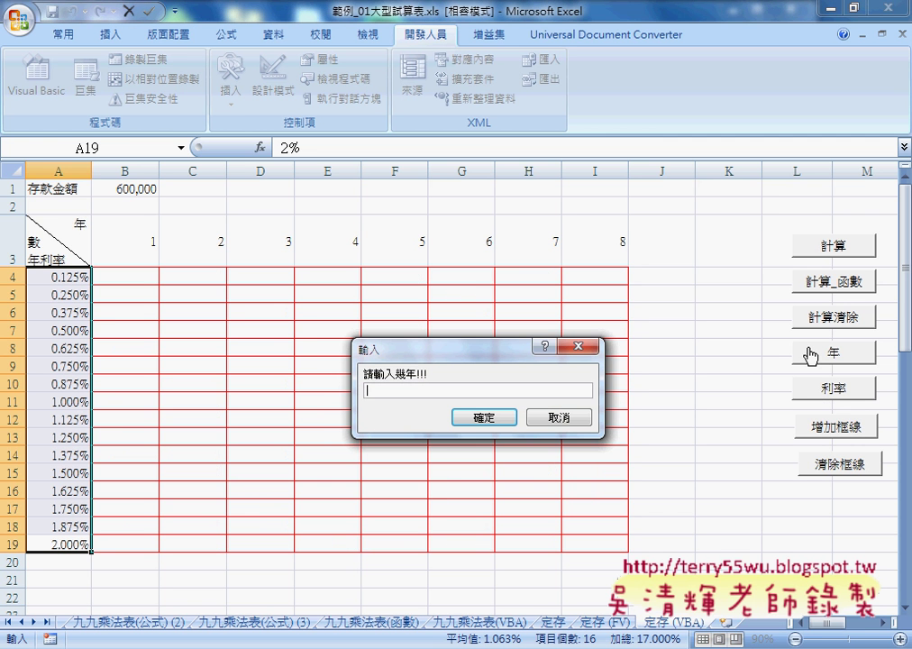
text(5)
click(512, 423)
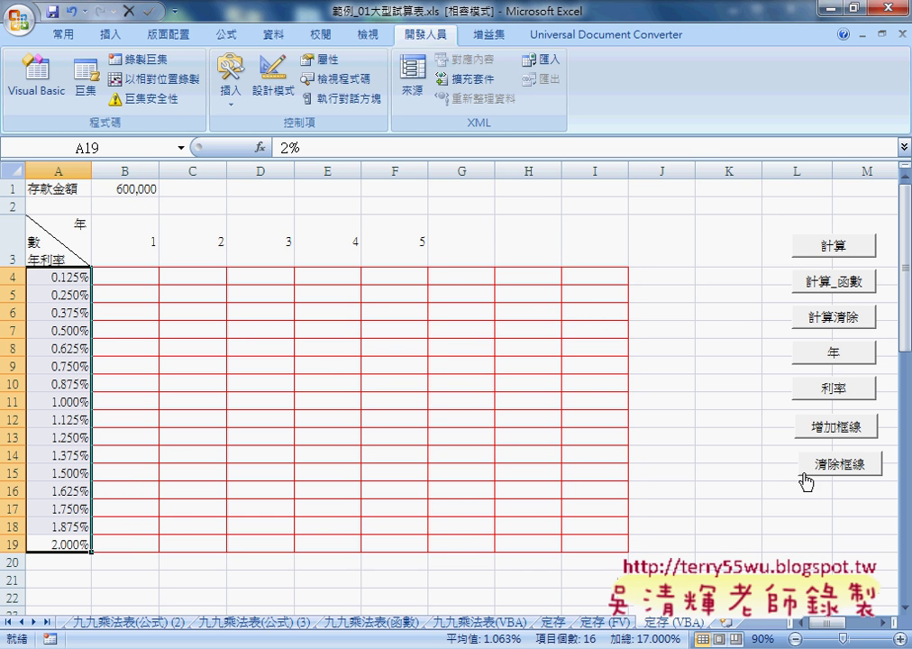
click(851, 464)
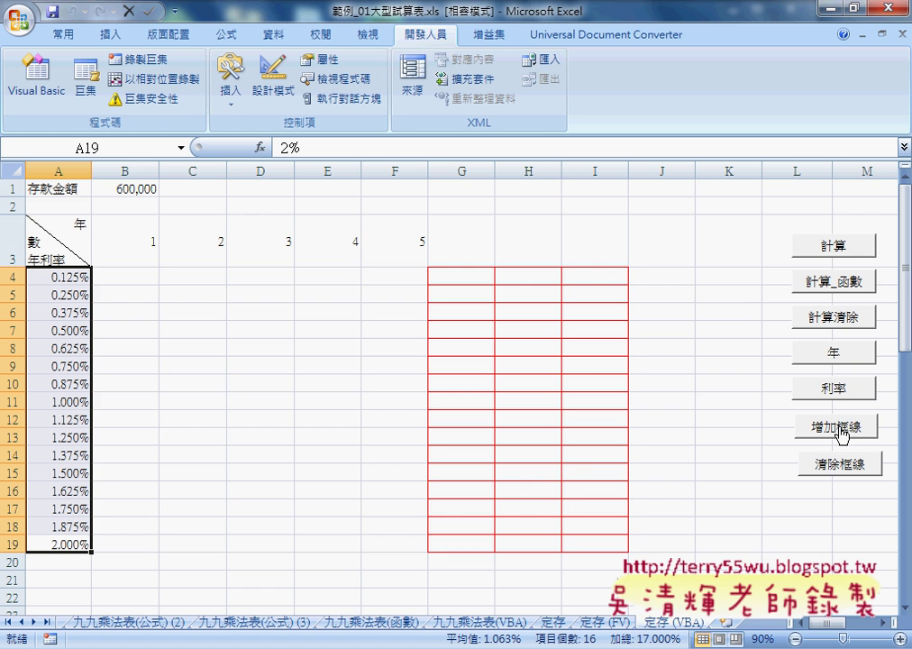
click(841, 434)
click(829, 465)
click(841, 435)
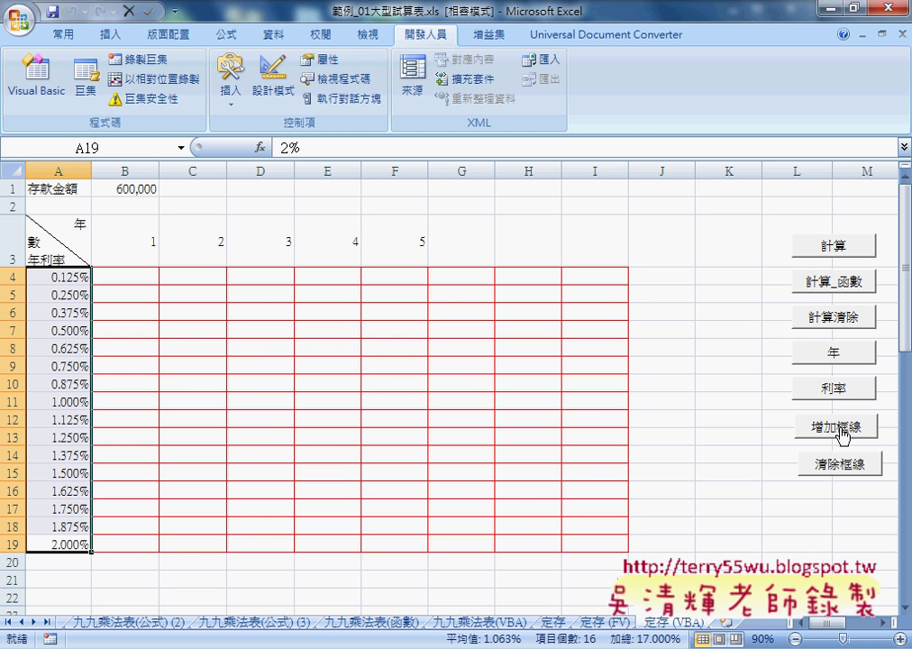
- Set the year headers to 8 years and remove the red borders
click(825, 390)
text(8)
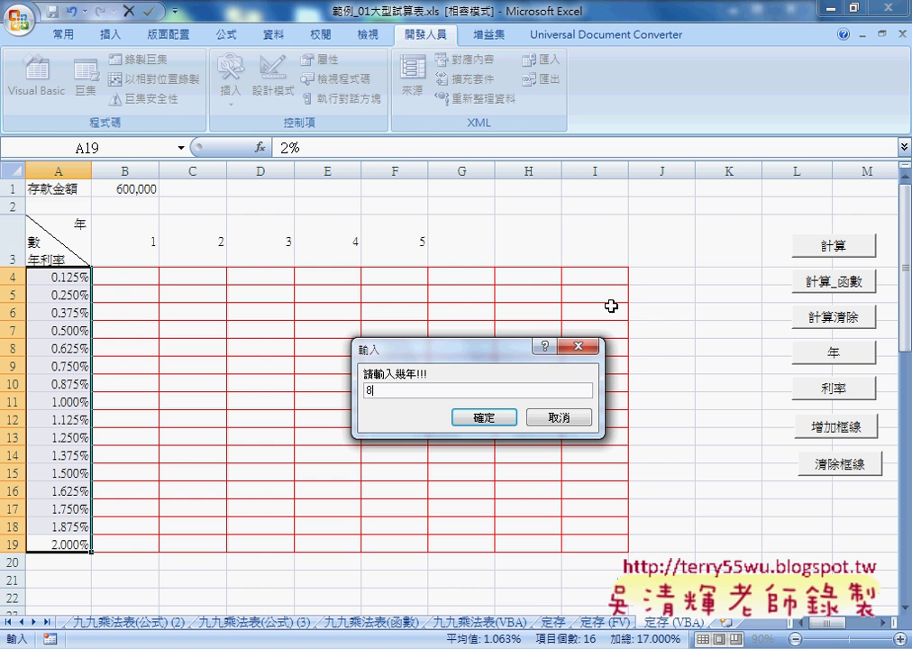
key(Return)
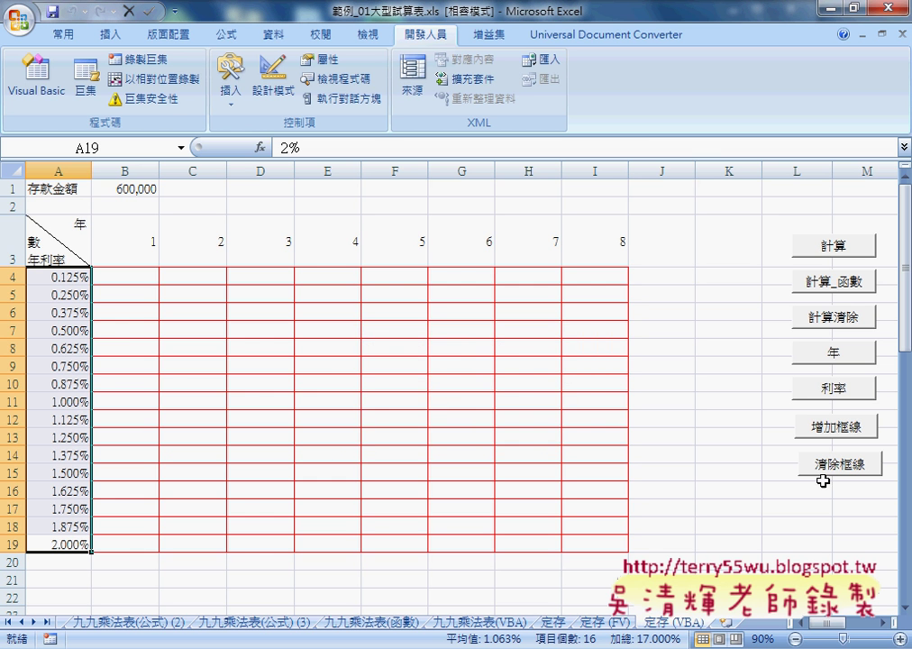
click(820, 465)
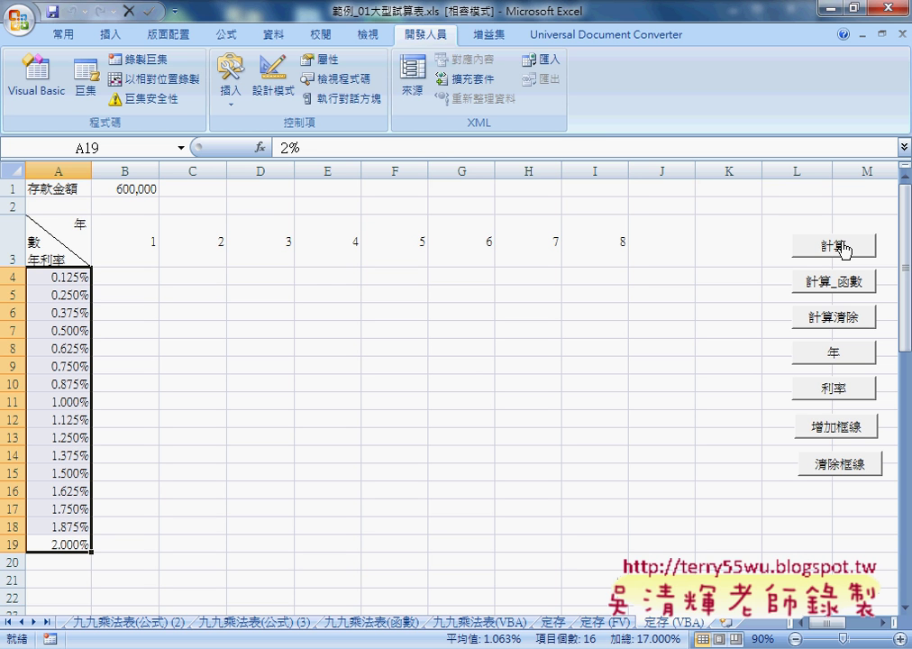
- Run the 計算 macro with a 700000 deposit, filling B4:I19 with balances from 700,875 to 820,162
click(843, 246)
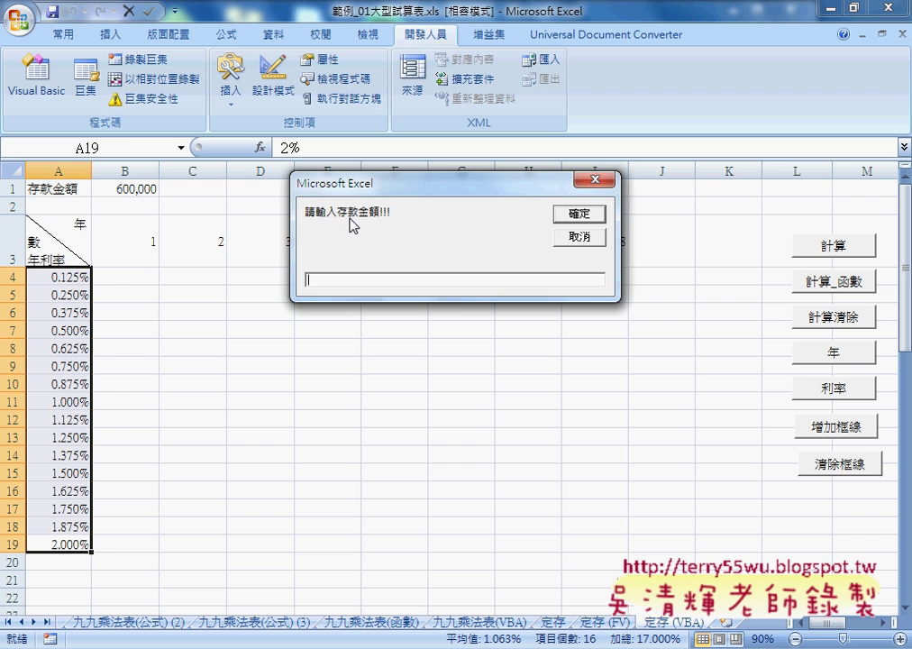
text(70000)
text(0)
double_click(343, 279)
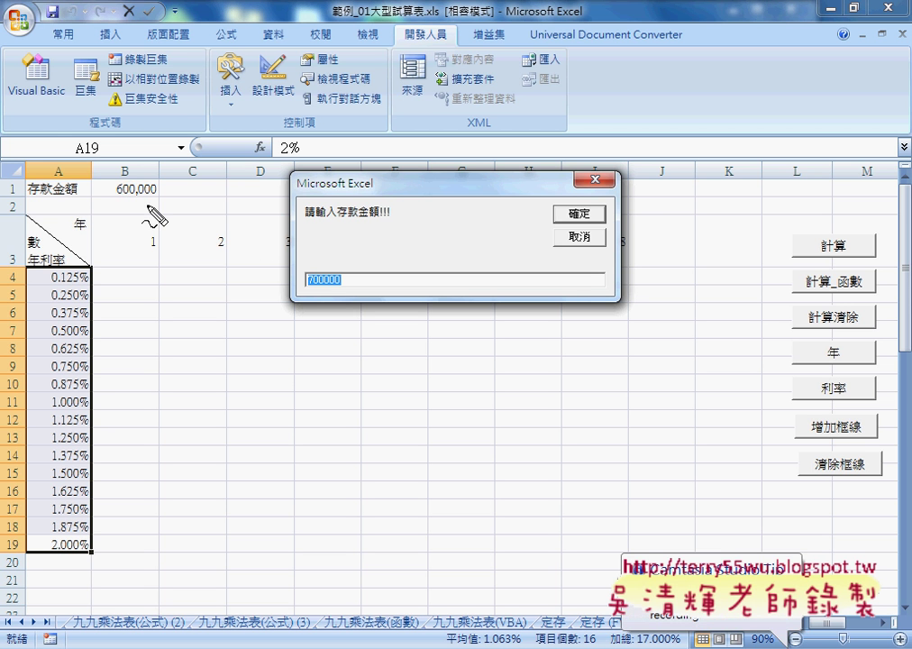
drag(153, 184, 112, 185)
drag(293, 281, 160, 200)
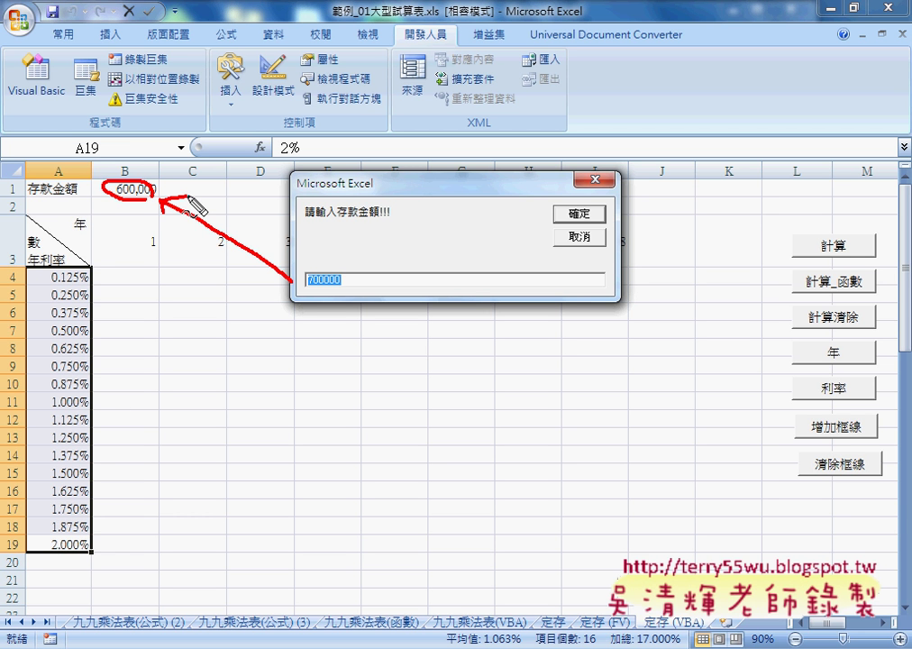
drag(304, 221, 388, 220)
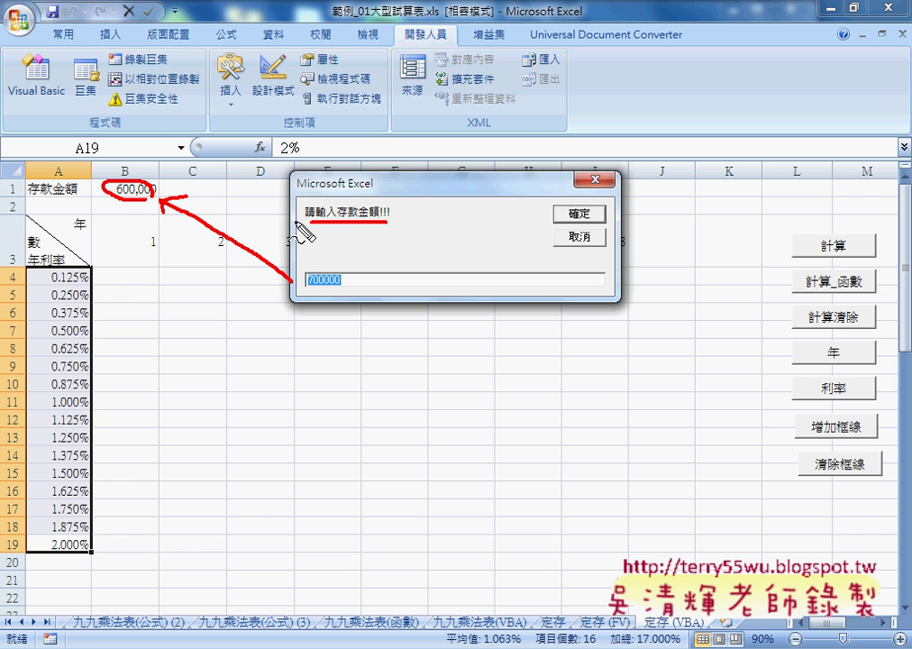
drag(298, 225, 410, 213)
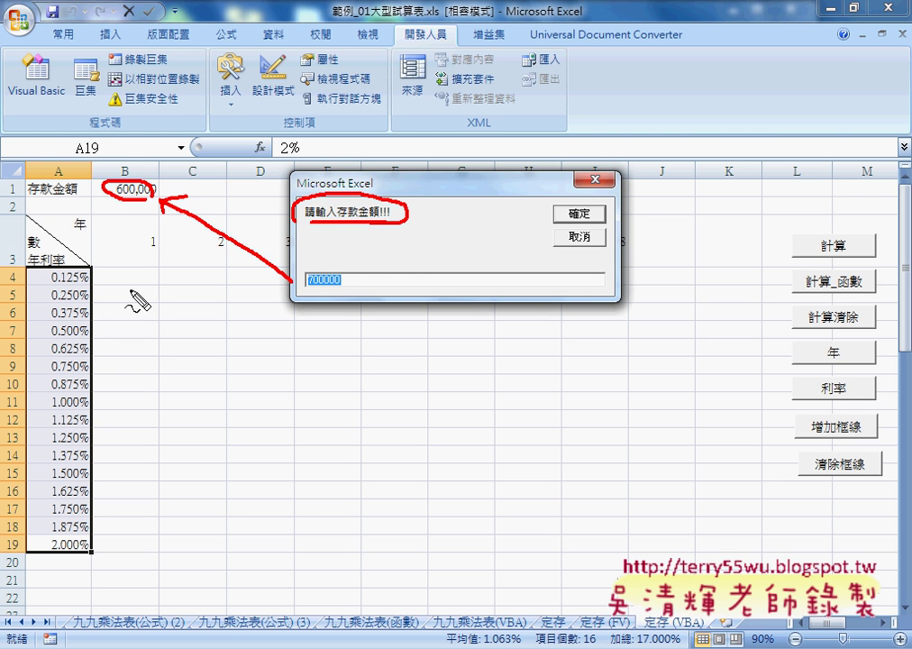
drag(113, 265, 615, 544)
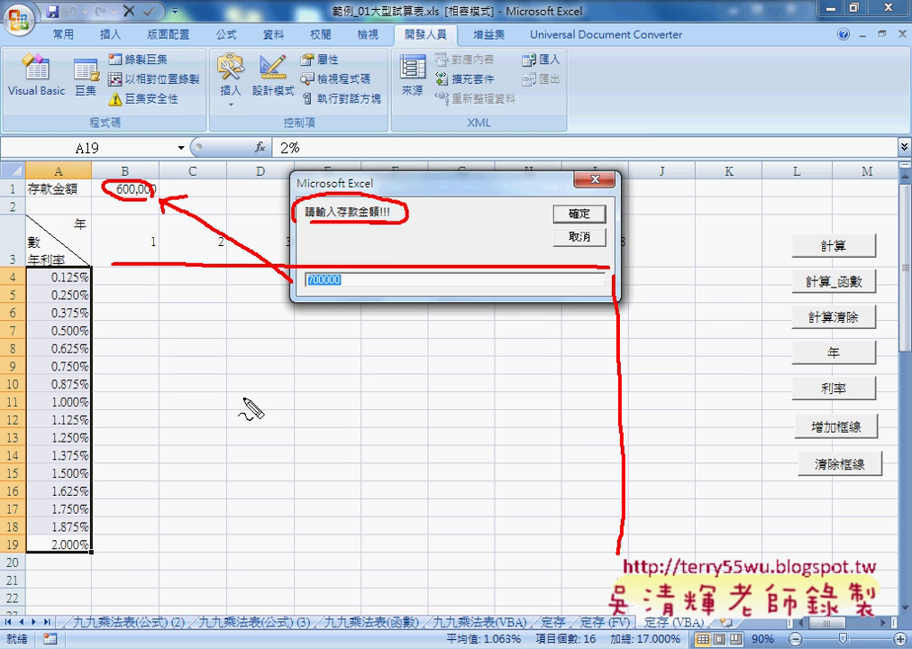
mouse_move(94, 269)
mouse_down()
mouse_move(546, 559)
mouse_move(617, 554)
mouse_up()
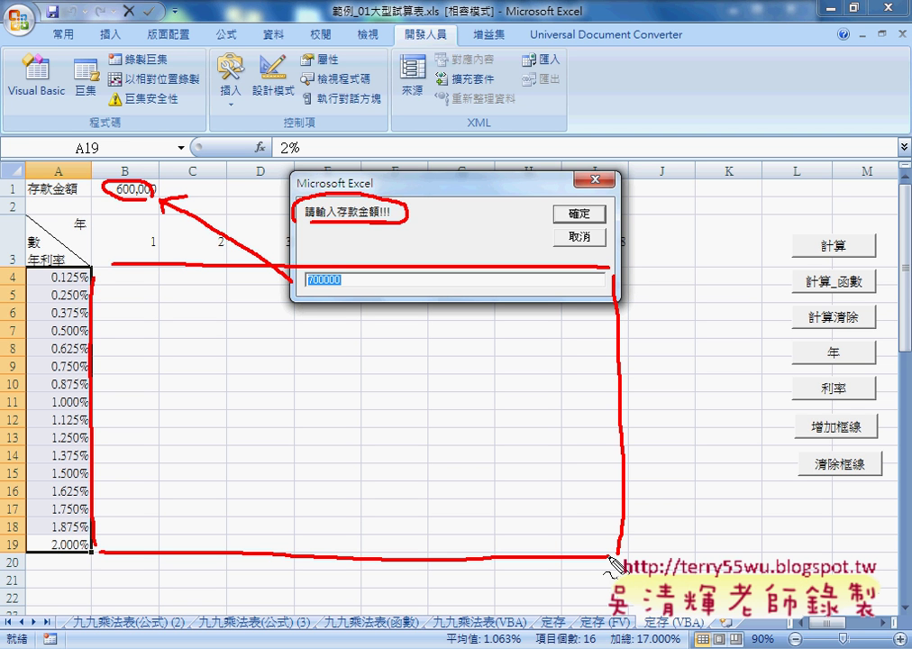
key(Escape)
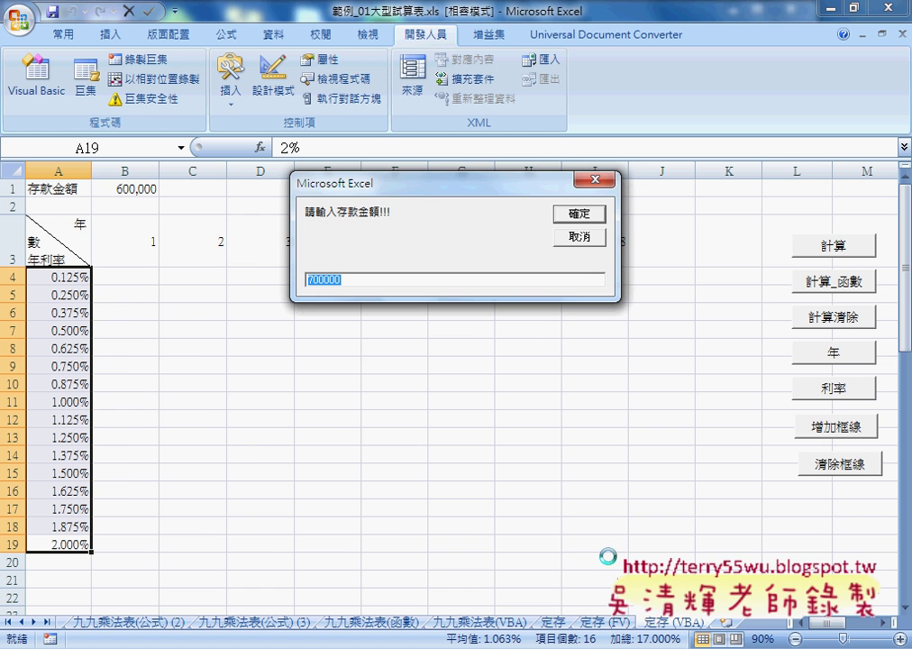
click(584, 212)
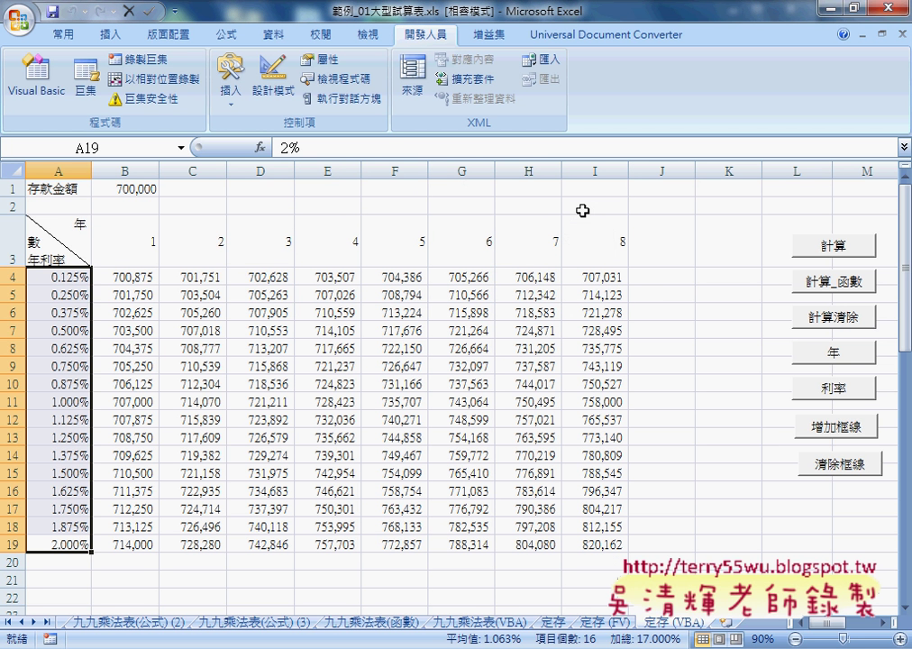